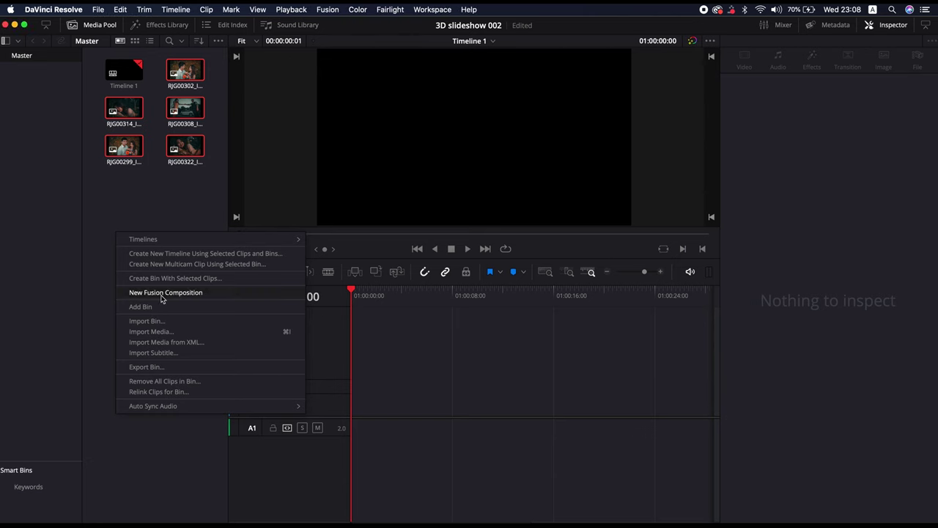
Create a 15-second Fusion Composition clip and place it at the start of Video 1
left_click(162, 293)
left_click(455, 285)
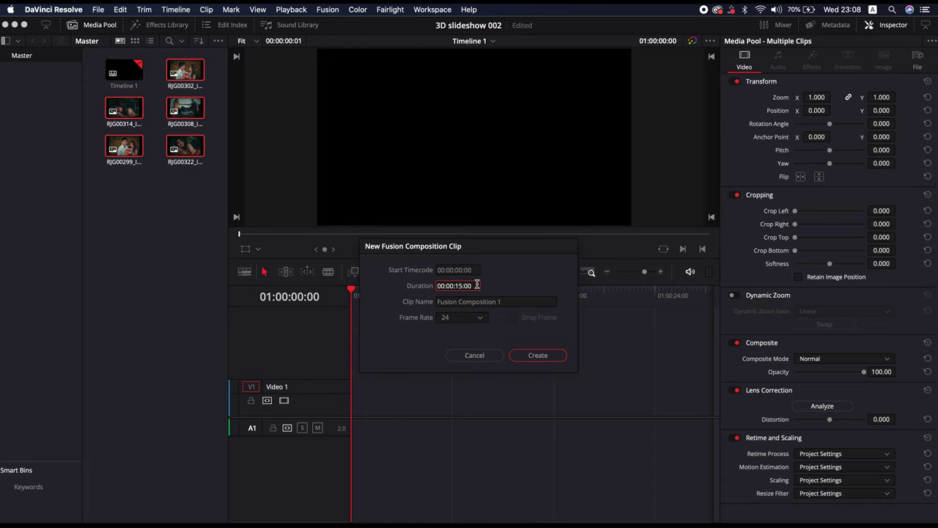
type("0")
left_click(537, 355)
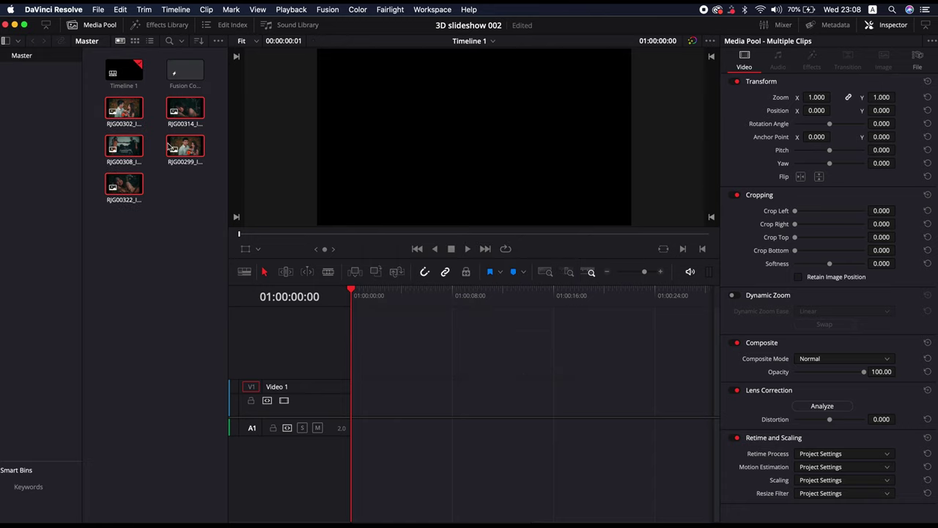
left_click_drag(183, 70, 449, 364)
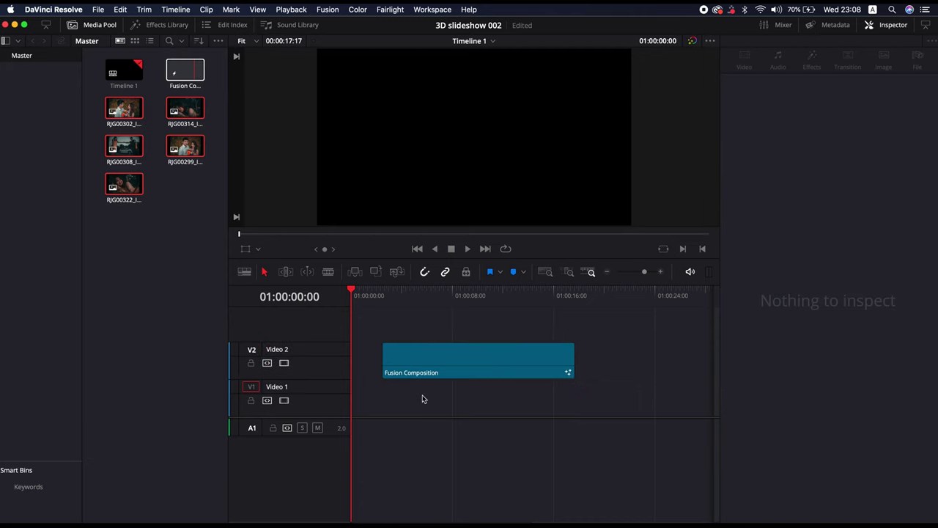
left_click_drag(435, 371, 415, 401)
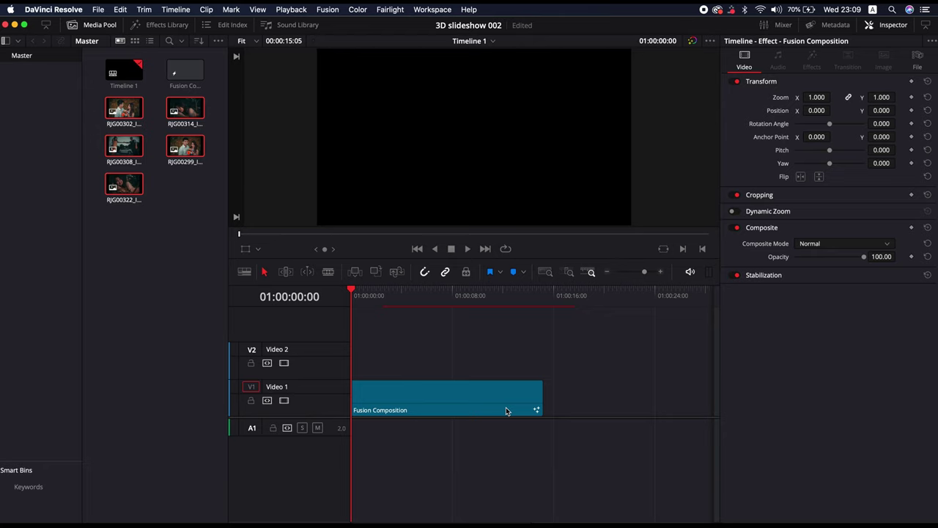
Switch to the Fusion page, enlarge the node graph, and move MediaOut1 to the right
key("shift+5")
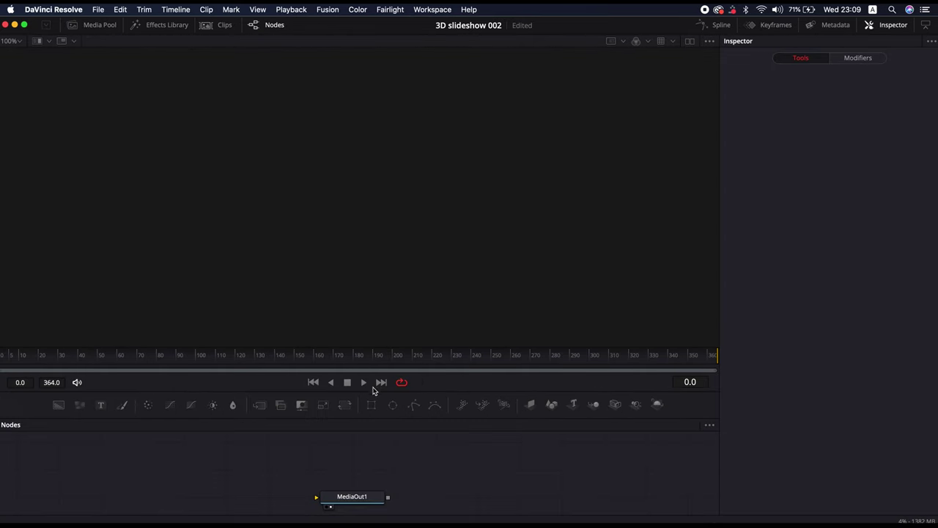
left_click_drag(373, 391, 364, 245)
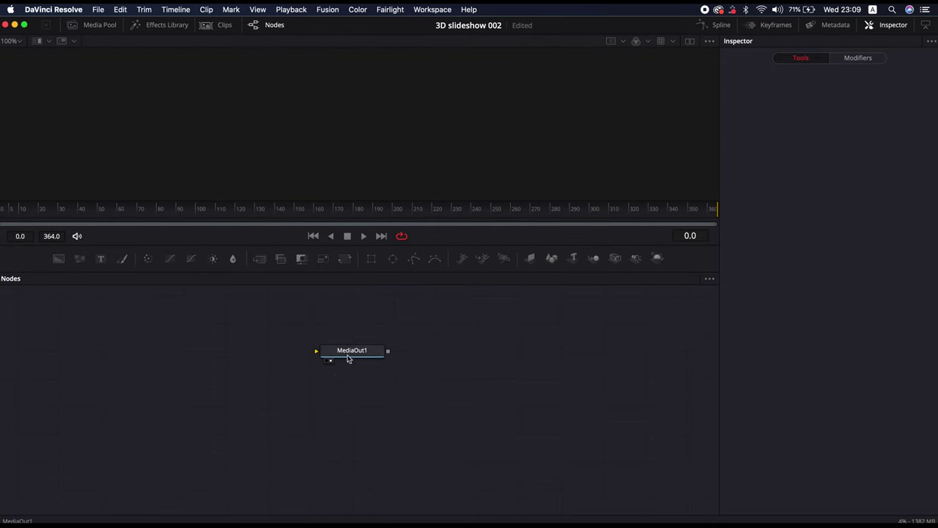
left_click_drag(349, 360, 554, 391)
Add the Templates > mySettings > 3D Falling Slideshow v2 template and connect Merge3 to MediaOut1
left_click(161, 26)
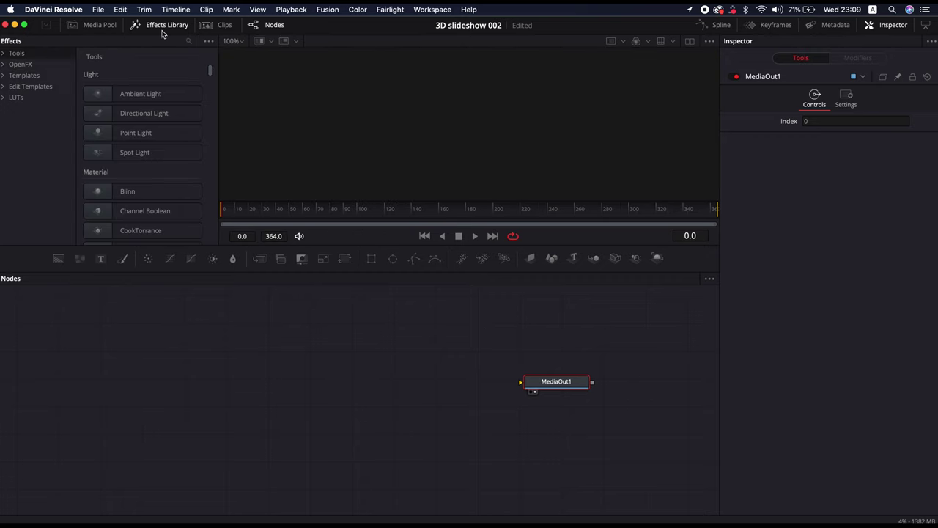
left_click(3, 76)
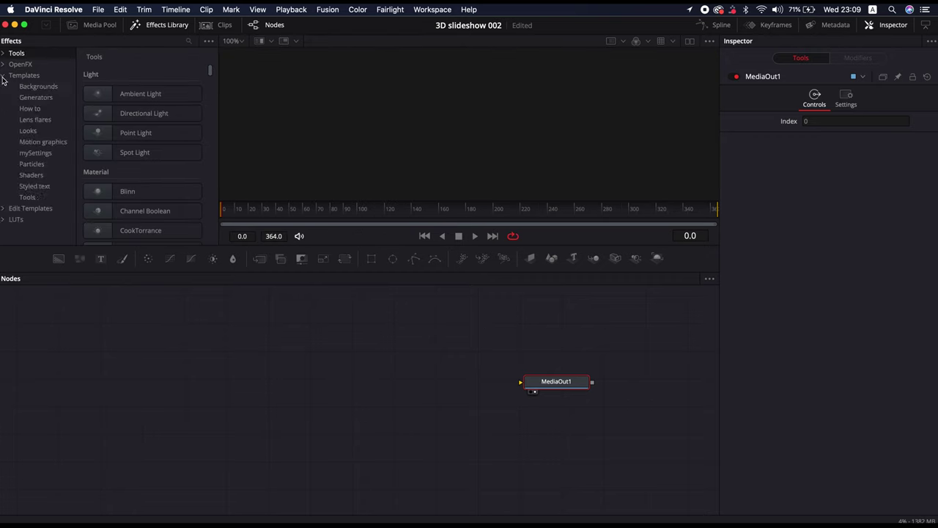
left_click(32, 154)
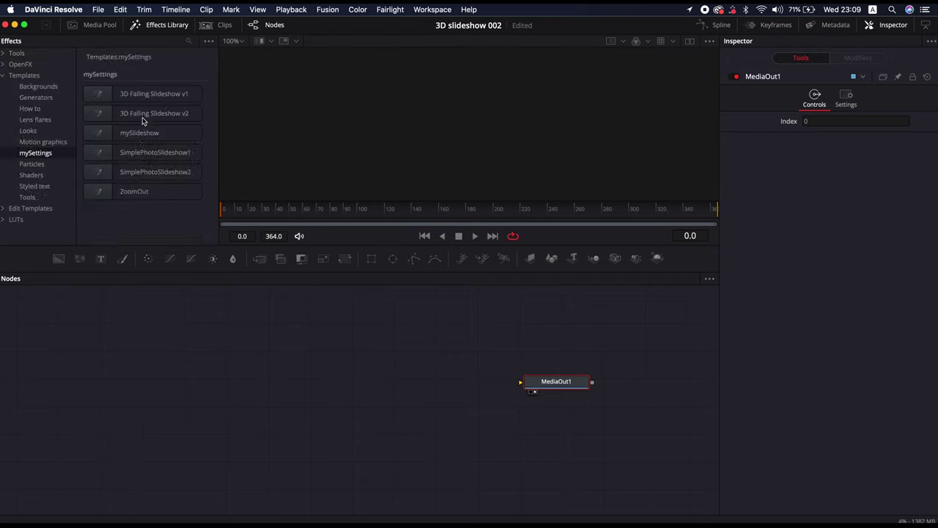
mouse_move(143, 121)
left_mouse_down()
mouse_move(157, 332)
mouse_move(635, 471)
left_mouse_up()
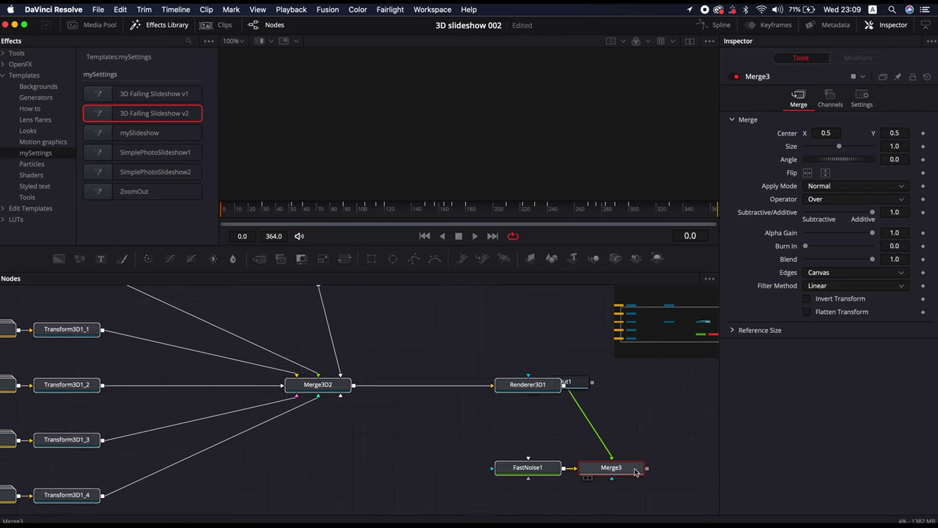
left_click_drag(636, 471, 622, 468)
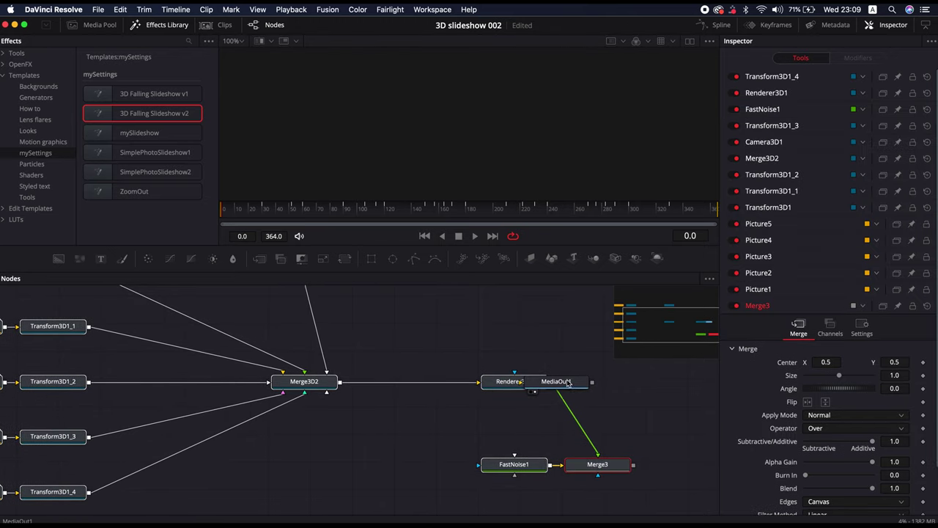
left_click_drag(568, 383, 690, 459)
left_click_drag(635, 467, 660, 462)
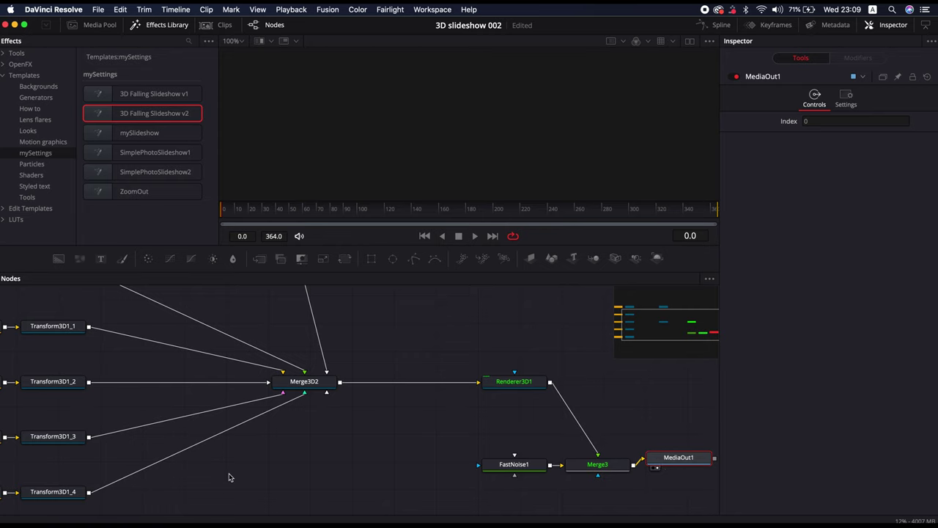
Frame the template nodes, preview the output in the viewer, and show the Media Pool photos
left_click(667, 334)
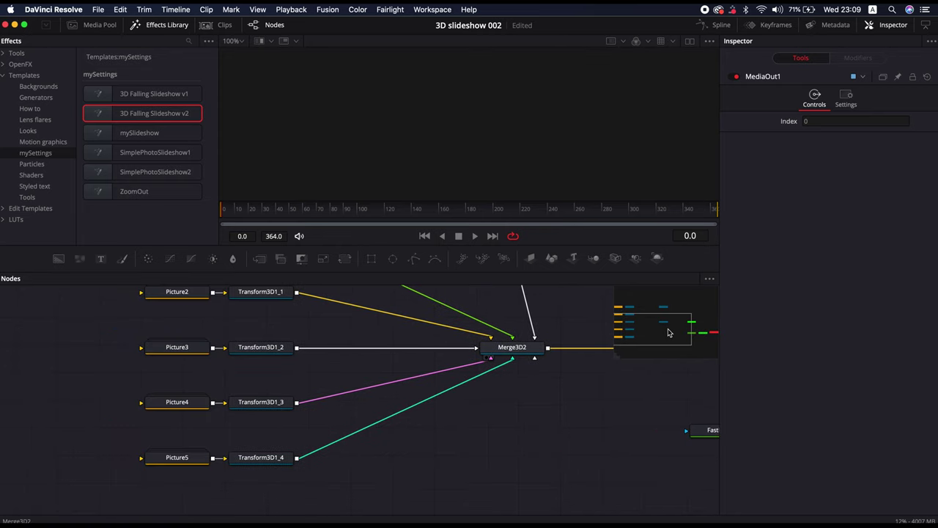
left_click_drag(641, 329, 643, 325)
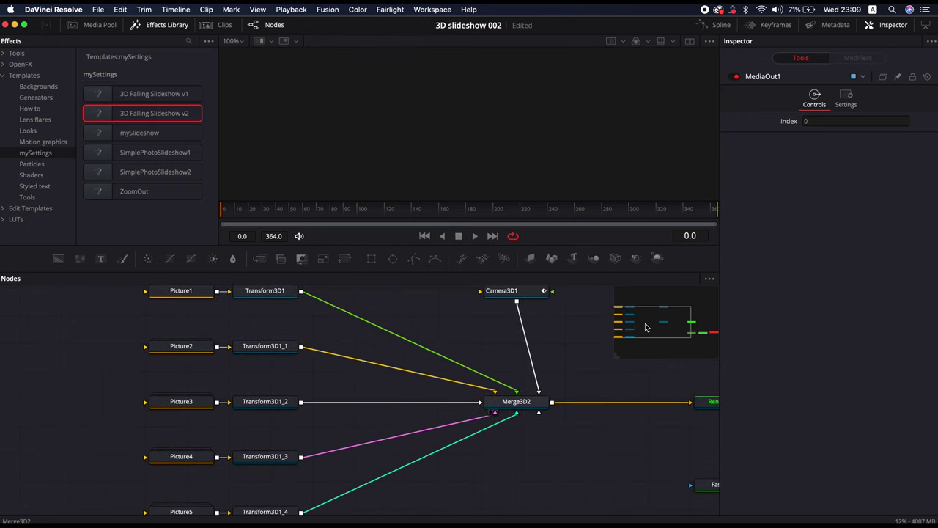
scroll(244, 388, "up", 3)
left_click(242, 384)
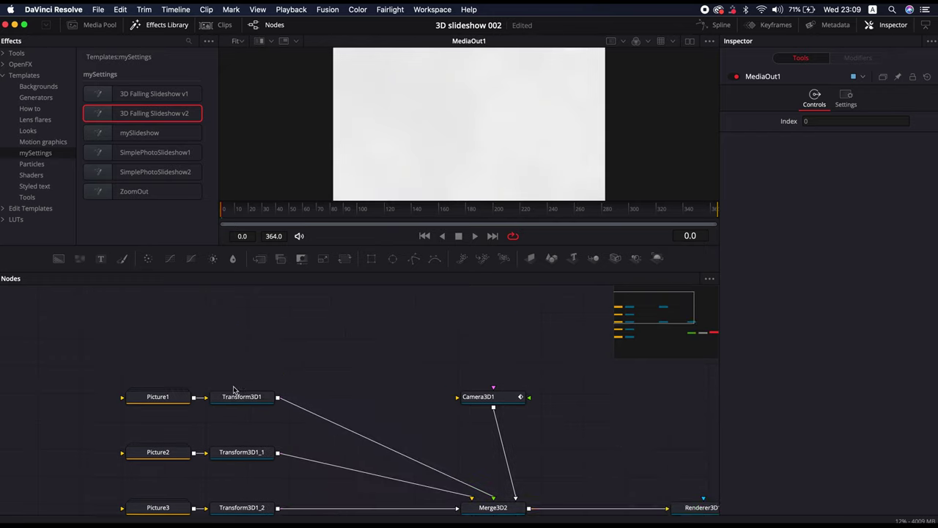
scroll(237, 380, "down", 3)
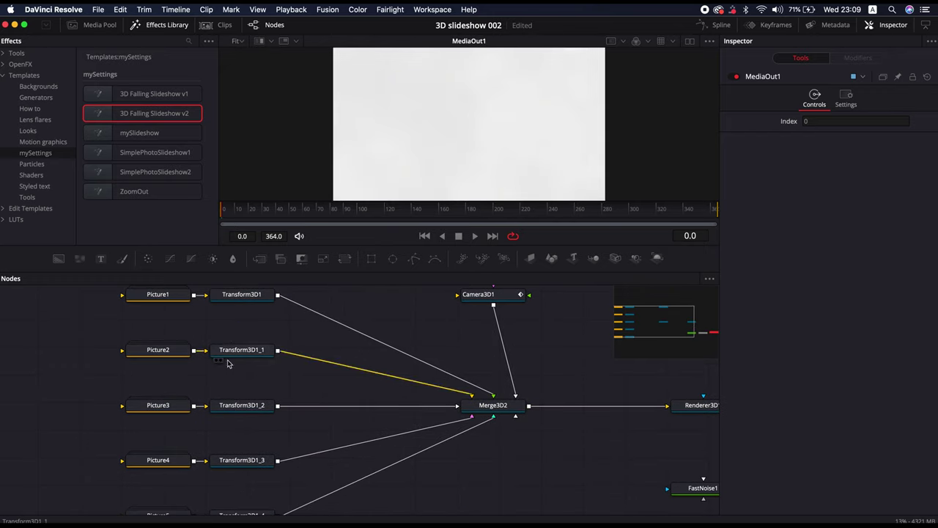
left_click(96, 28)
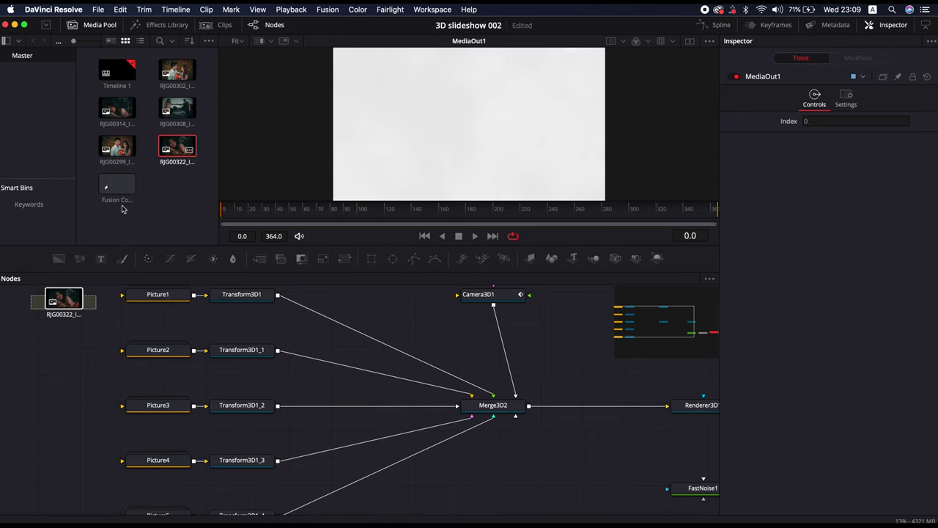
Add the five photos, including RJG00322_IG.jpg, RJG00302_IG.jpg and RJG00299_IG-2.jpg, as MediaIn nodes
left_click_drag(171, 162, 60, 312)
left_click_drag(178, 110, 45, 341)
left_click_drag(177, 71, 48, 397)
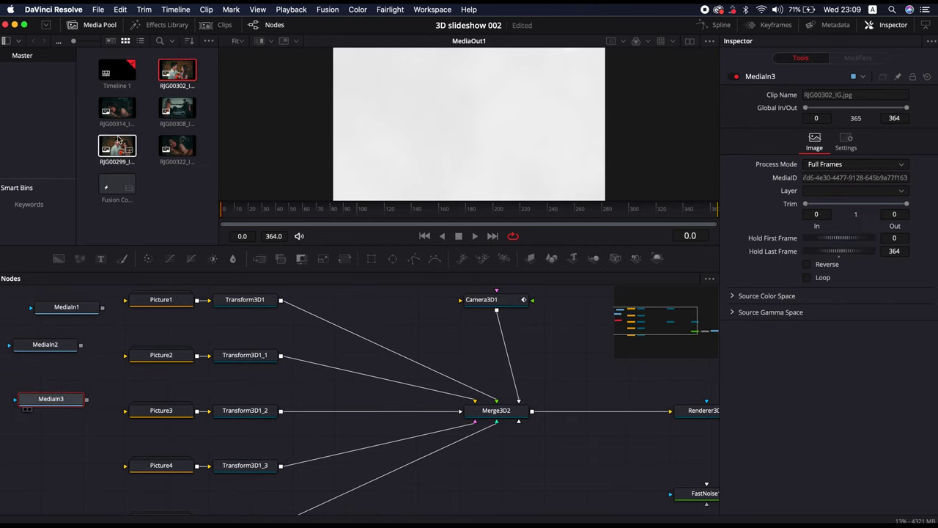
left_click_drag(118, 110, 48, 456)
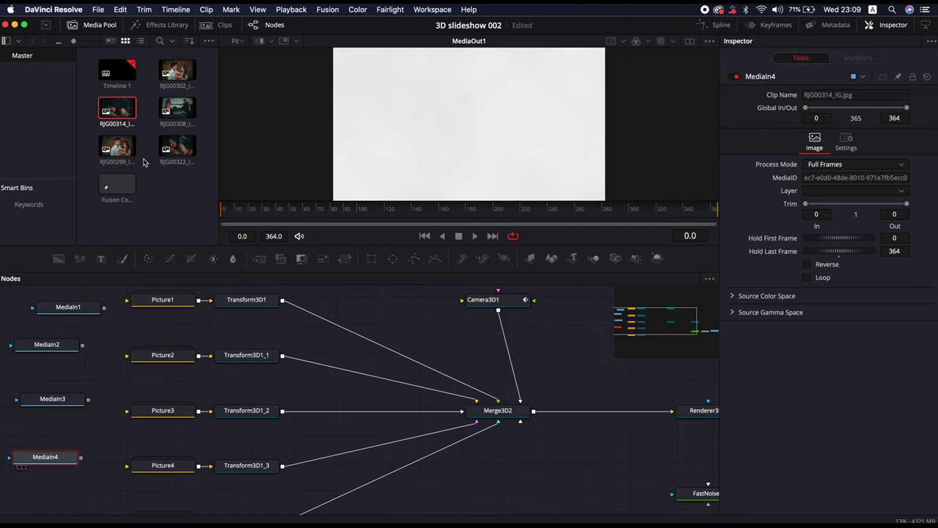
left_click(92, 316)
key("1")
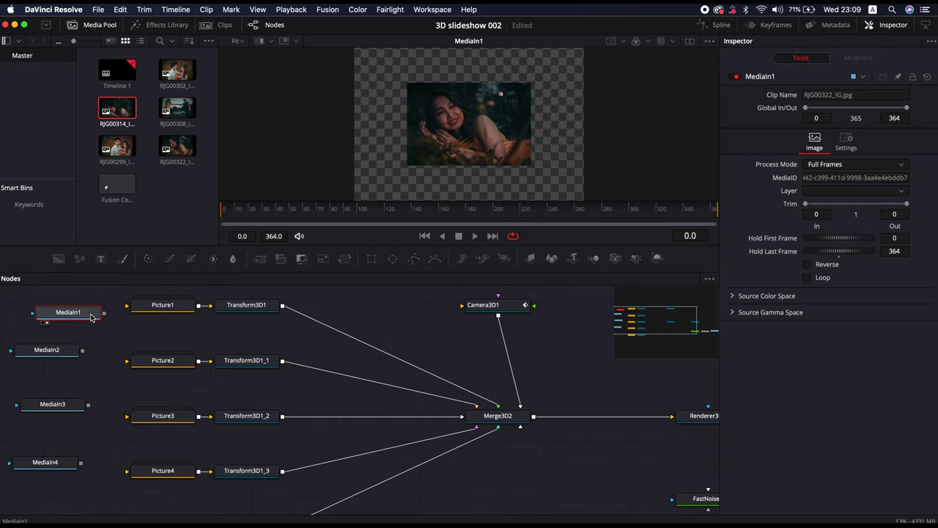
left_click_drag(117, 147, 65, 490)
Wire MediaIn1 through MediaIn5 into Picture1 through Picture5
left_click_drag(104, 300, 126, 292)
left_click_drag(83, 337, 127, 347)
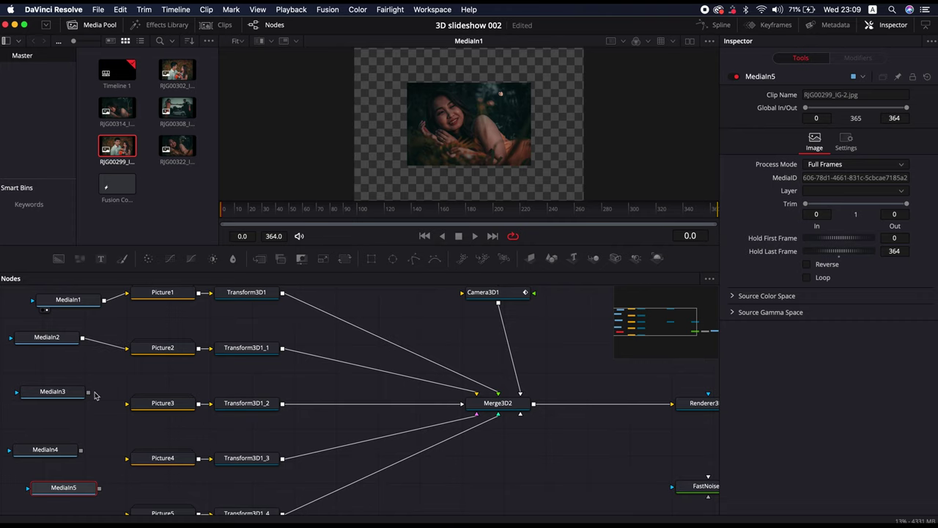
left_click_drag(88, 392, 127, 403)
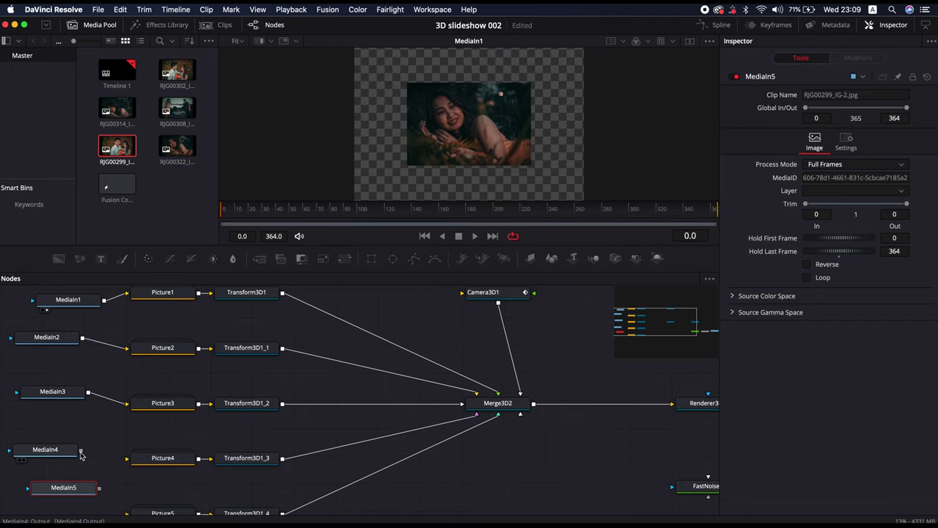
mouse_move(81, 452)
left_mouse_down()
mouse_move(127, 458)
mouse_move(127, 468)
mouse_move(52, 460)
left_mouse_up()
scroll(236, 423, "down", 2)
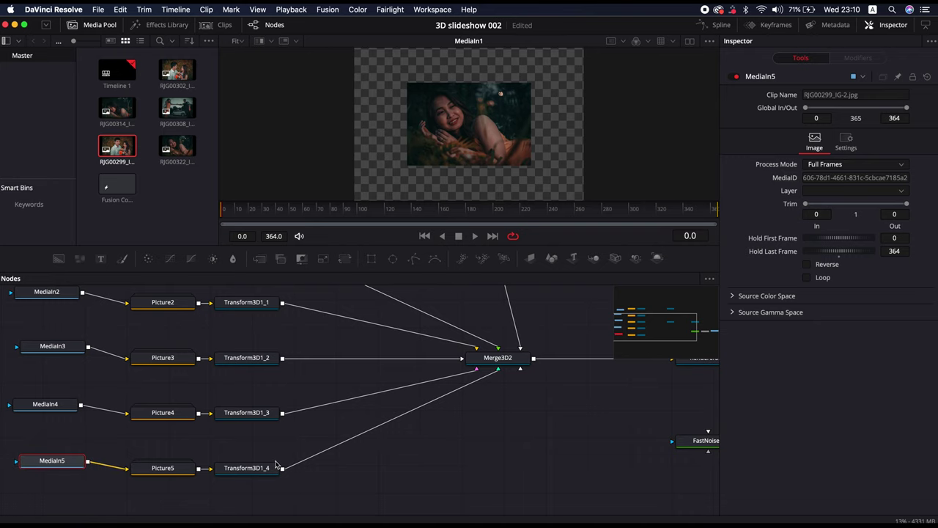
scroll(559, 310, "up", 3)
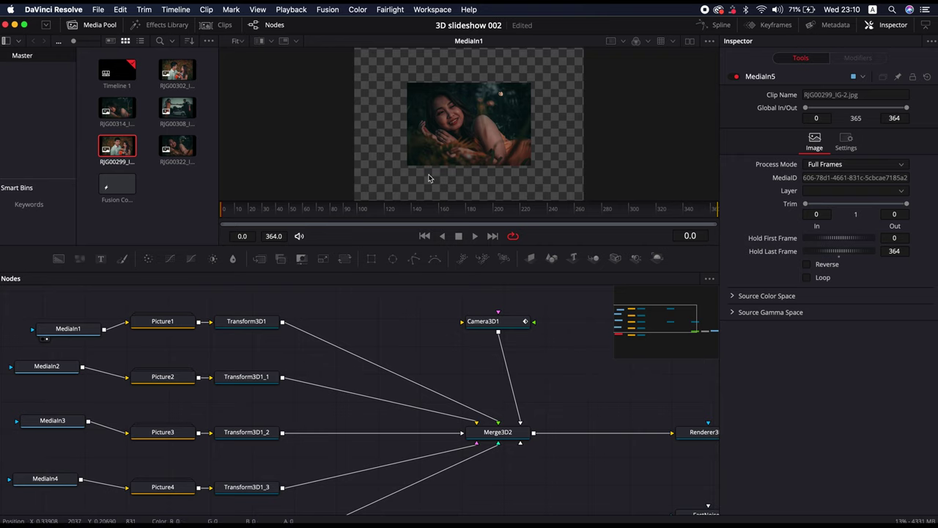
Set proxy playback to quarter resolution and Render Cache to None
left_click(297, 10)
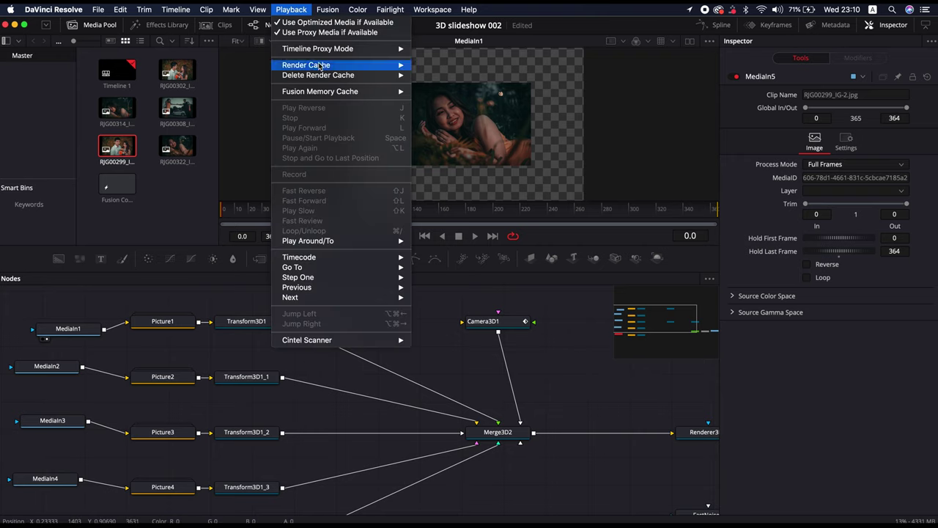
mouse_move(327, 56)
left_click(439, 68)
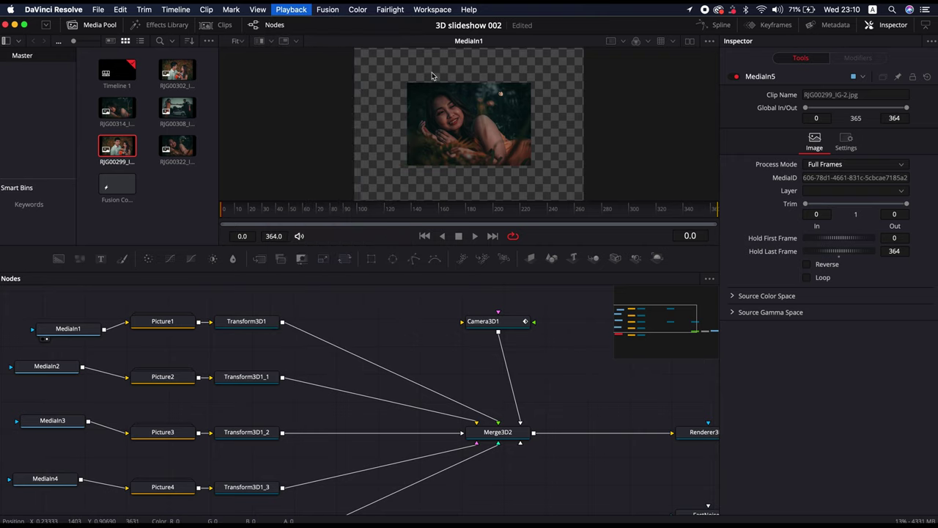
left_click(289, 8)
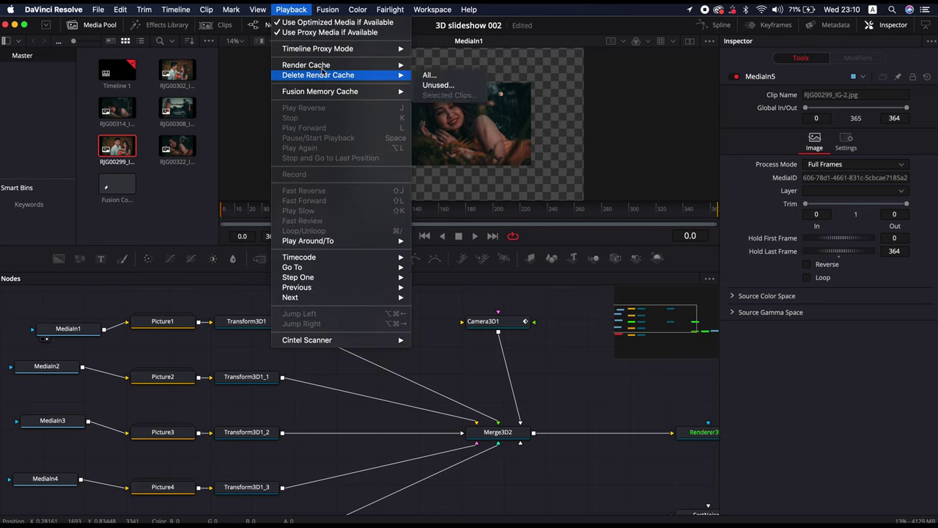
mouse_move(322, 68)
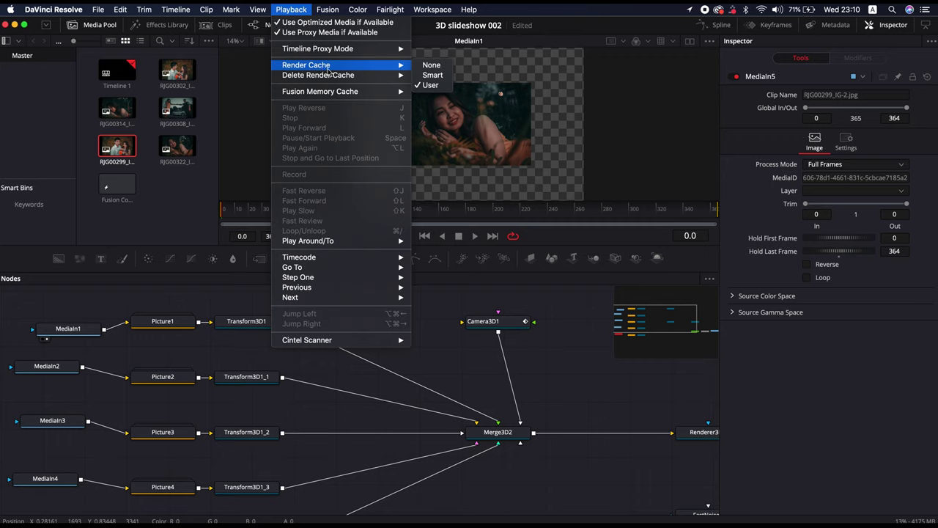
left_click(431, 65)
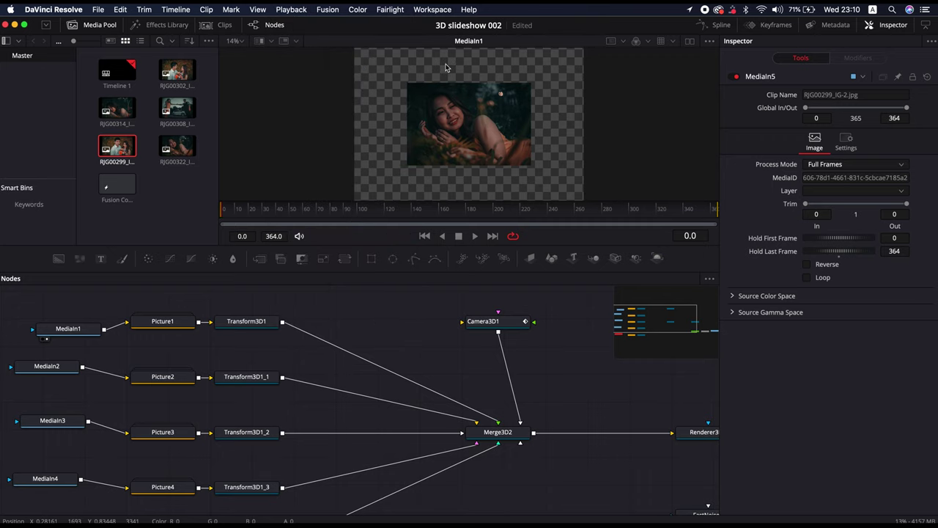
Turn off playback motion blur, toggle high quality and another viewer playback option
right_click(585, 241)
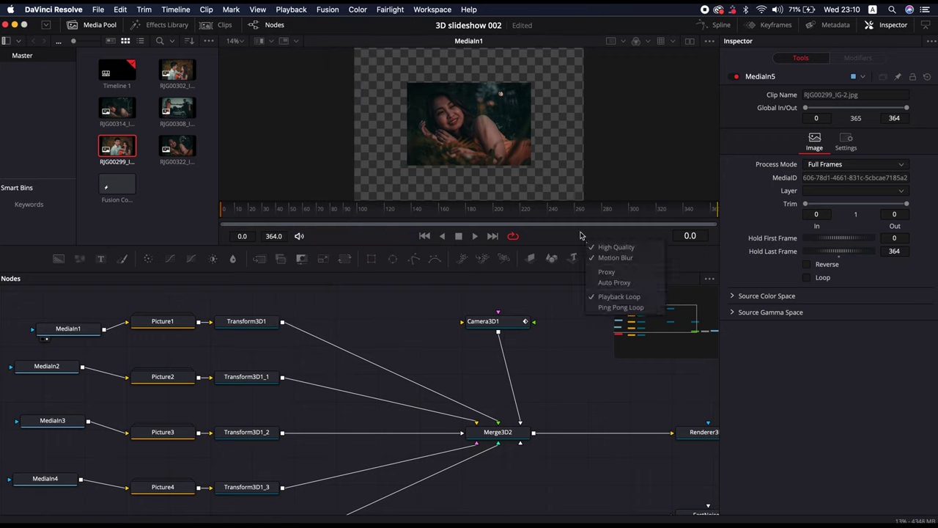
left_click(607, 259)
right_click(566, 233)
left_click(582, 243)
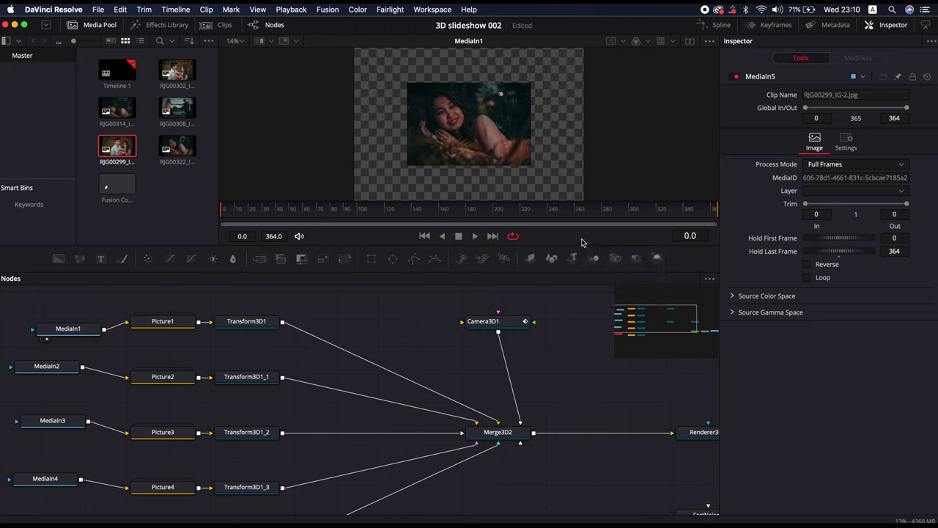
right_click(584, 245)
left_click(591, 271)
left_click_drag(678, 316, 689, 312)
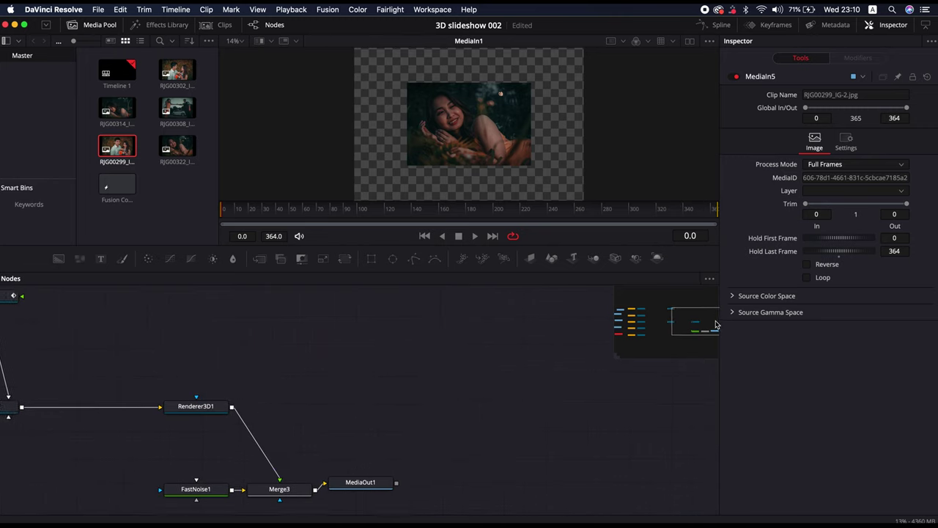
Lower Renderer3D1's depth-of-field Quality from 108 to 103, then hide the Inspector and Media Pool
left_click(378, 408)
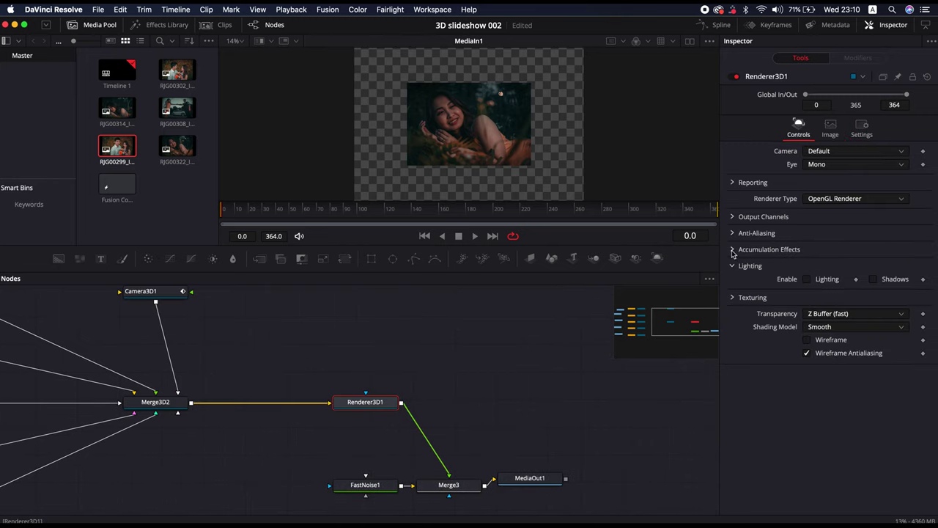
left_click(777, 250)
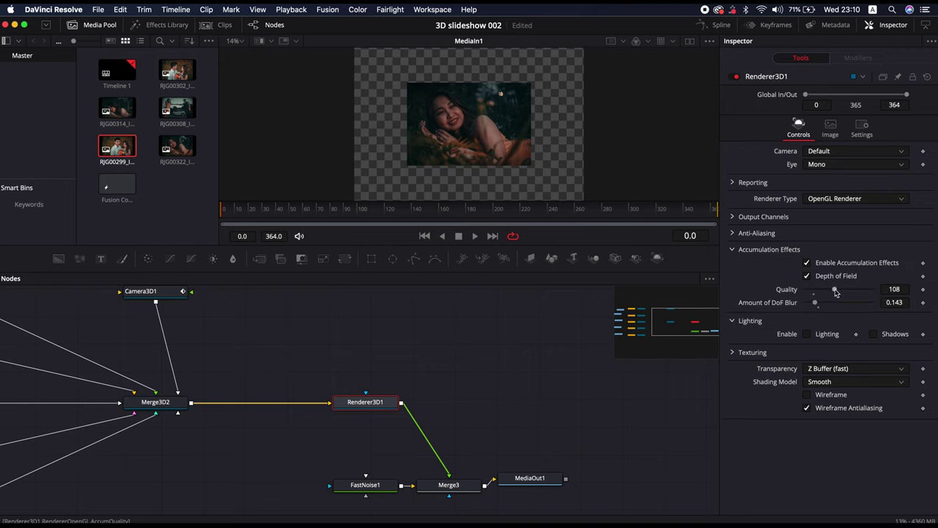
scroll(905, 291, "down", 5)
left_click(905, 290)
left_click(880, 27)
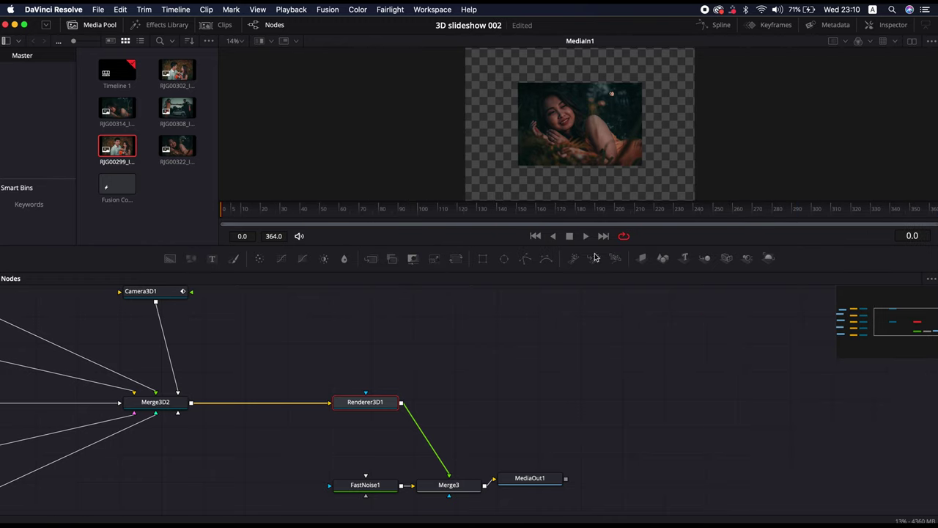
left_click(93, 26)
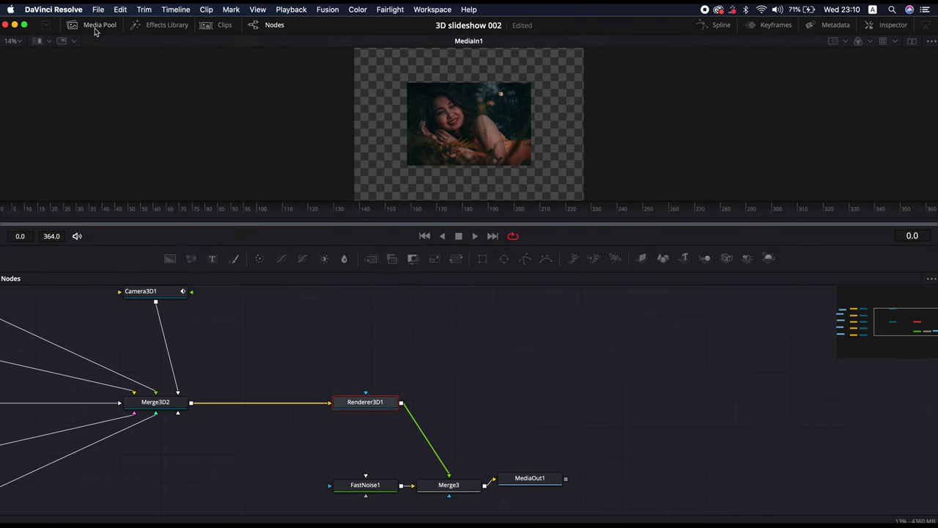
Show MediaOut1 in a taller, zoomed viewer and play the slideshow to frame 16
left_click(517, 481)
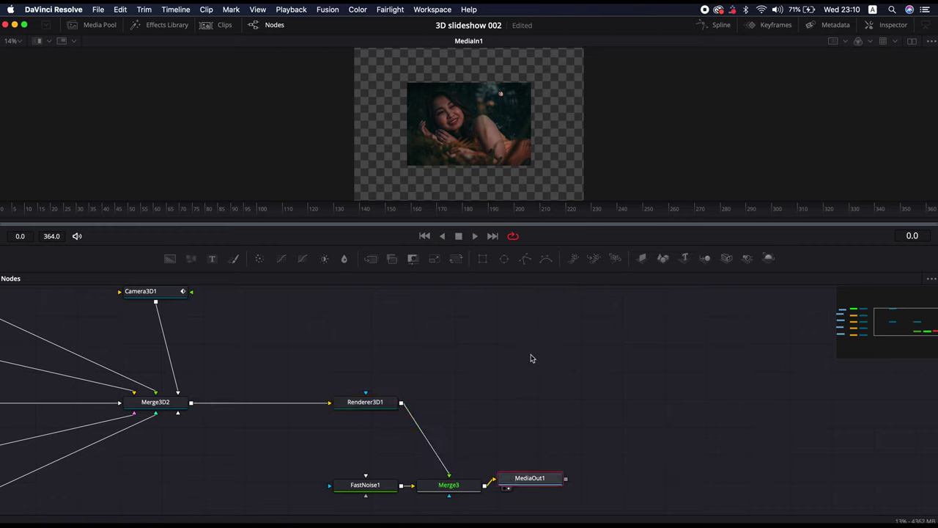
key("1")
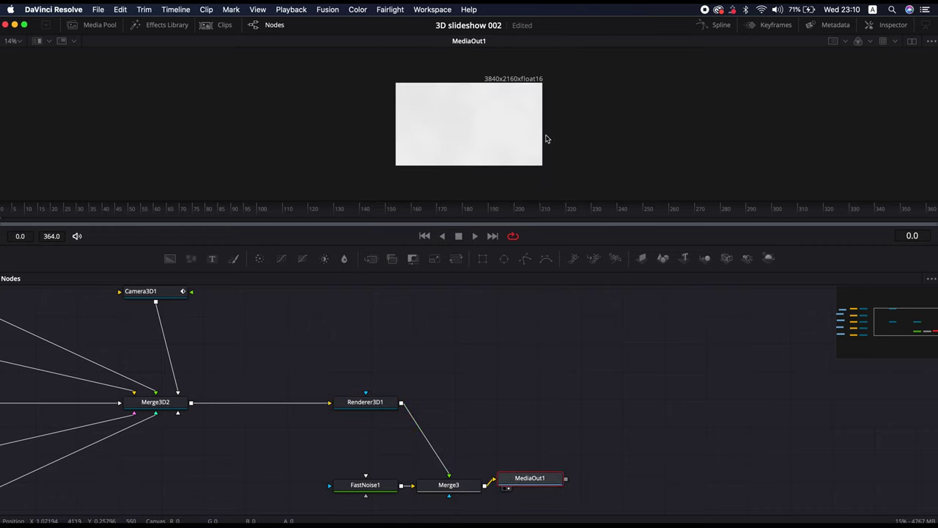
left_click_drag(499, 247, 495, 369)
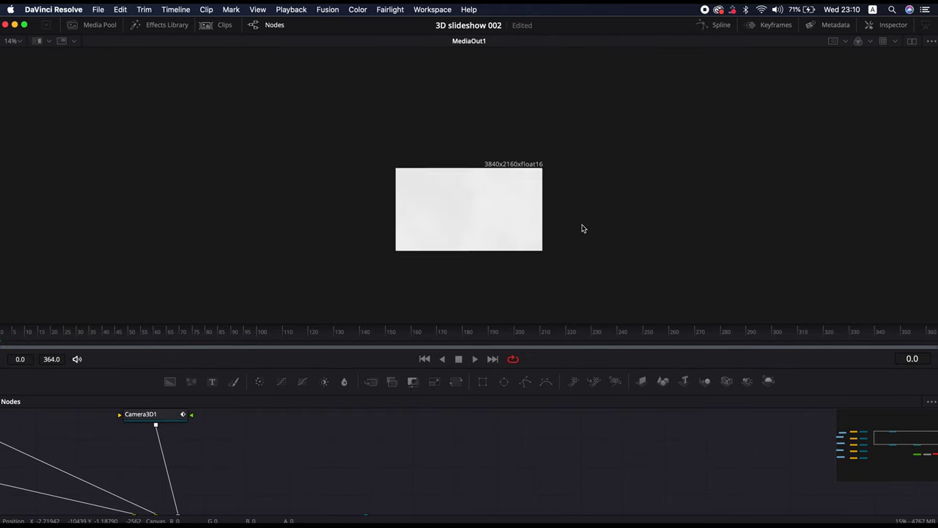
scroll(510, 220, "up", 3)
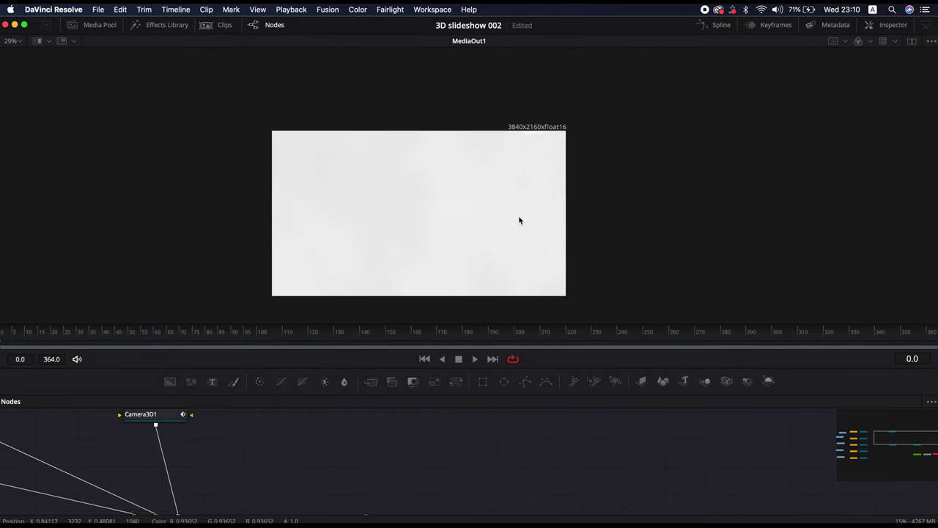
left_click(476, 362)
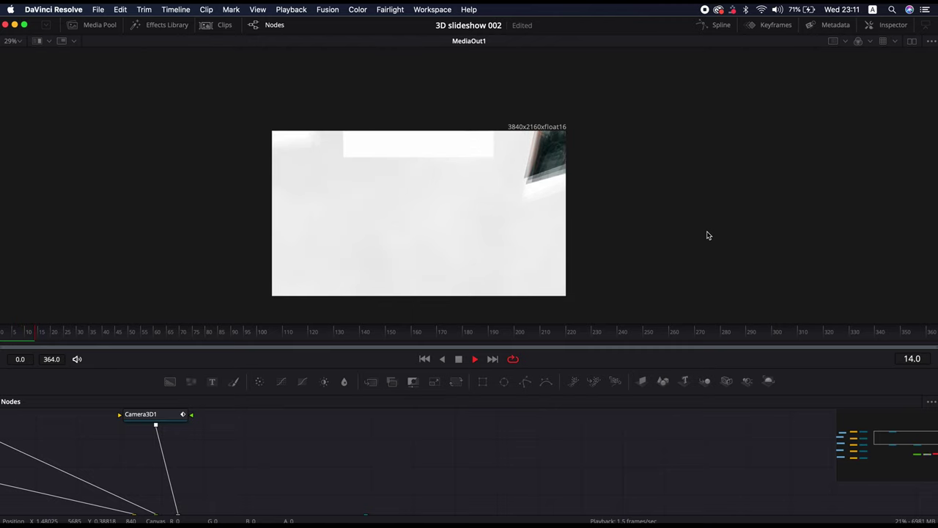
left_click(459, 359)
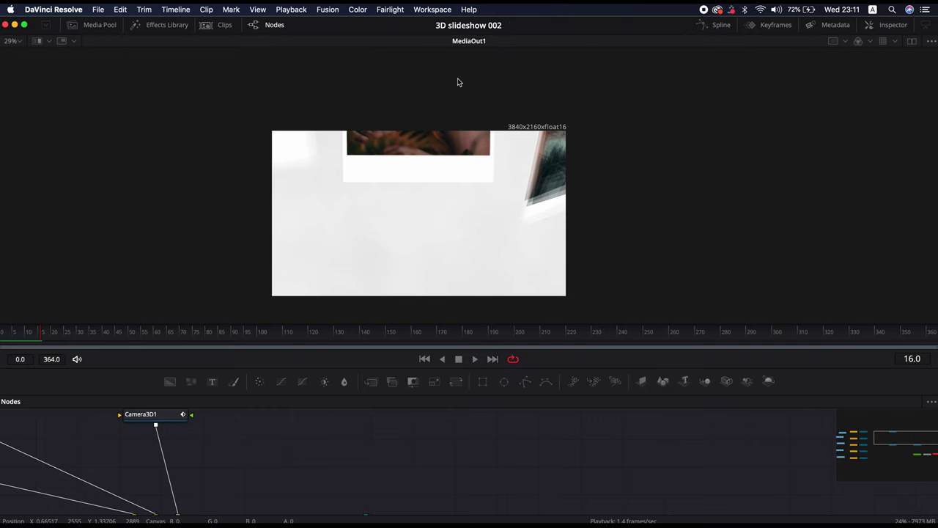
left_click(298, 11)
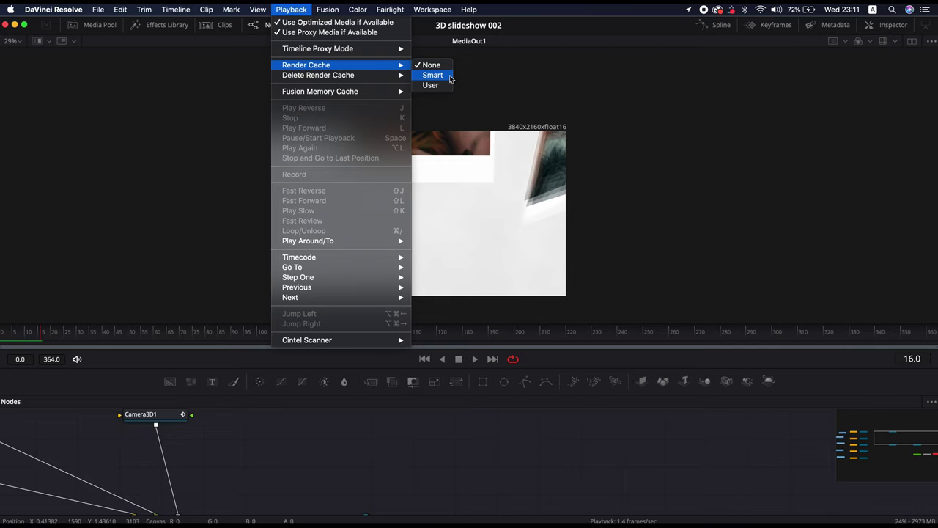
Switch Render Cache to Smart, toggle proxy playback, and replay the composite
left_click(450, 78)
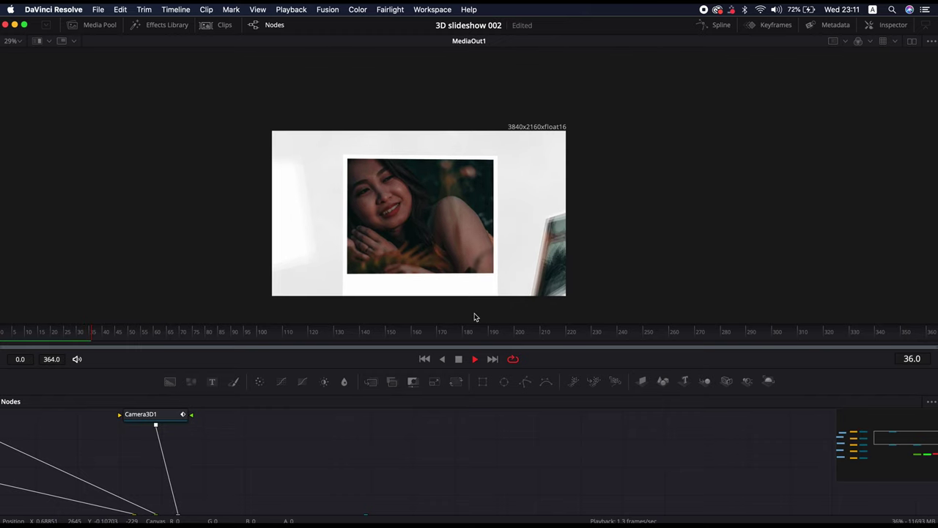
left_click(463, 366)
right_click(554, 363)
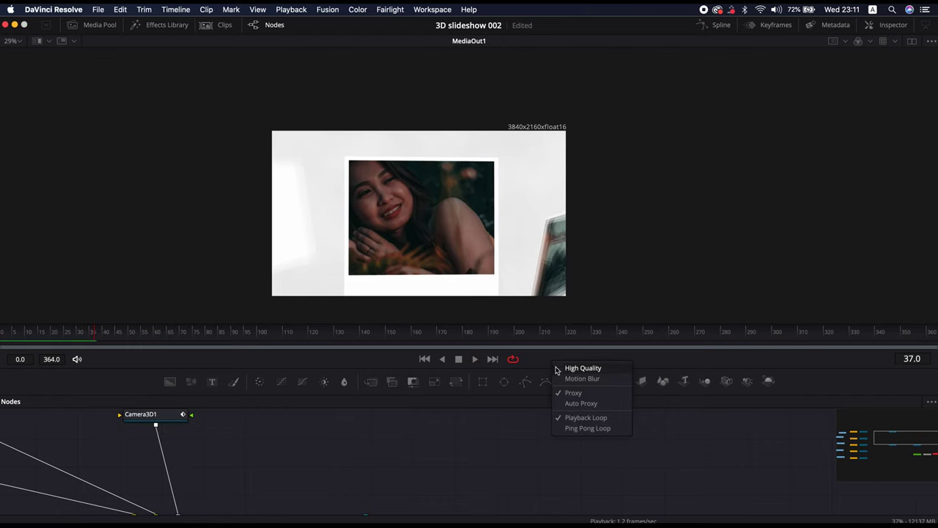
left_click(569, 393)
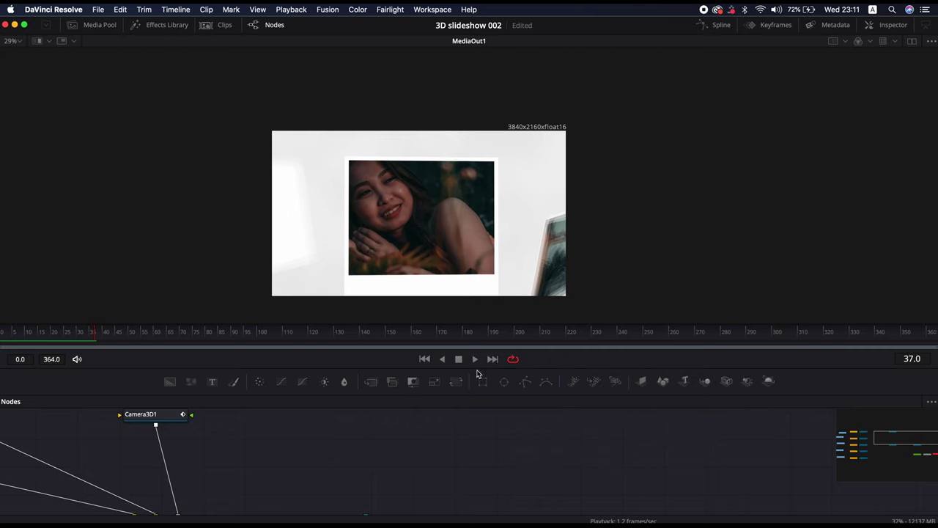
left_click(477, 360)
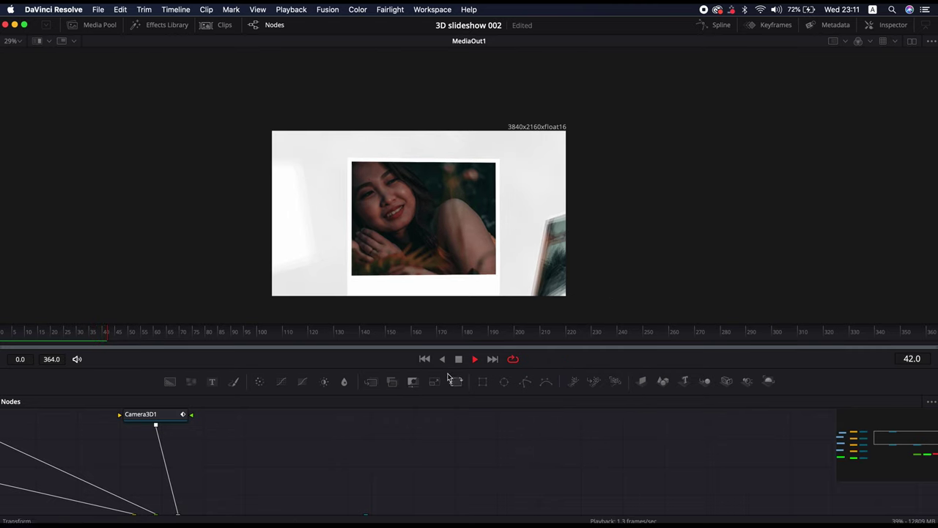
left_click(458, 359)
Set Render Cache to User and play the composite to frame 56
left_click(325, 9)
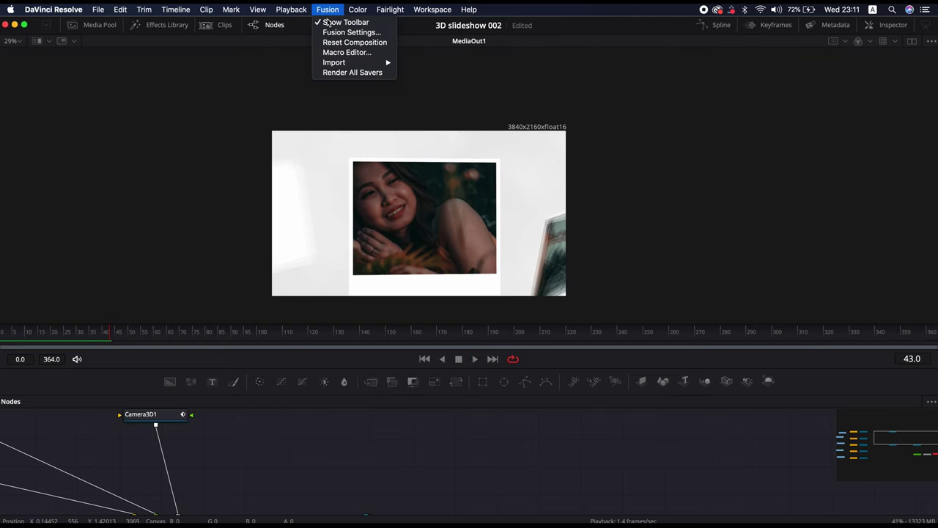
mouse_move(295, 10)
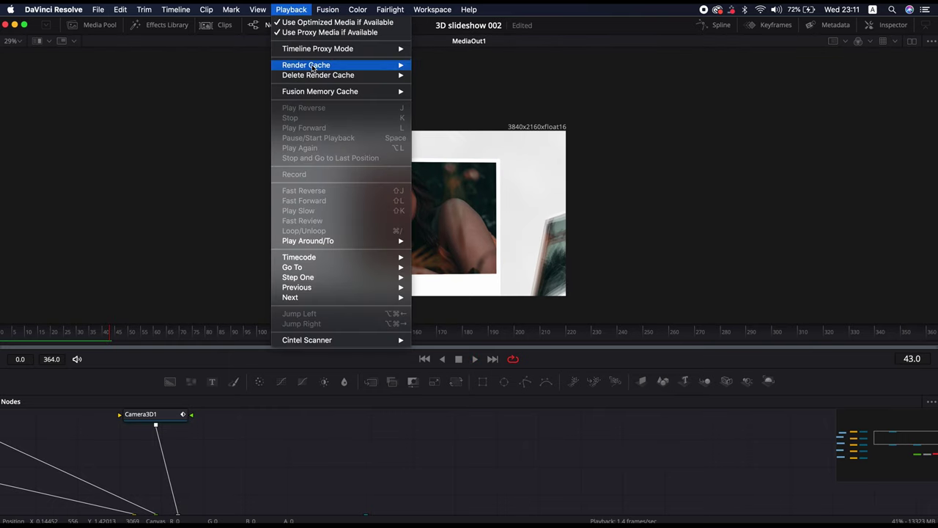
mouse_move(316, 50)
mouse_move(325, 96)
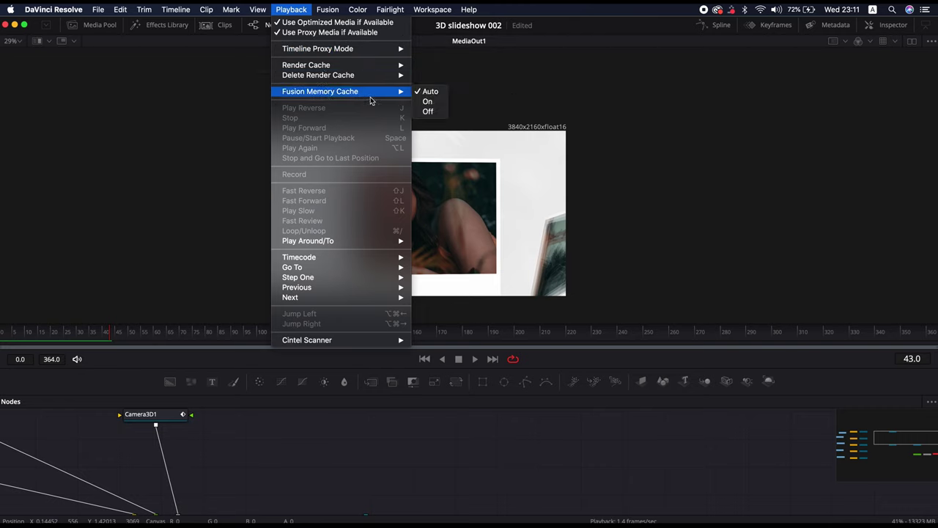
mouse_move(366, 78)
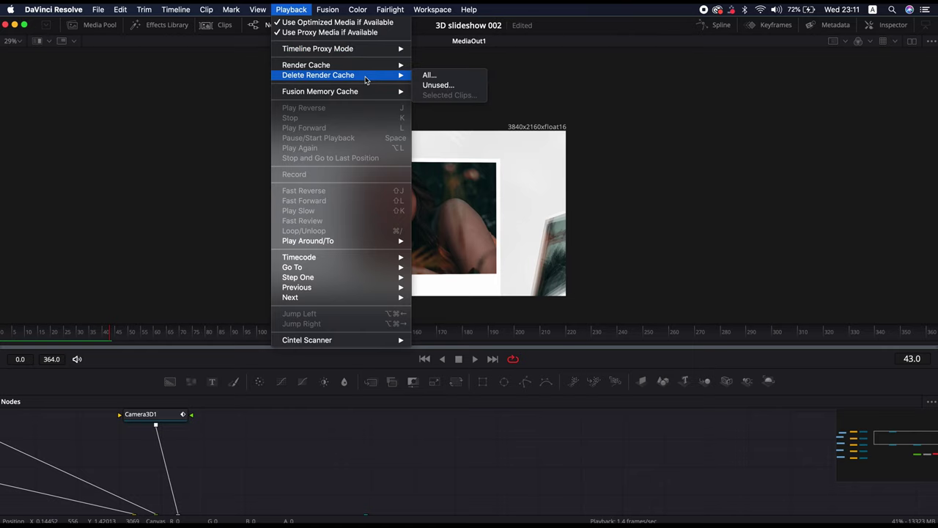
left_click(440, 86)
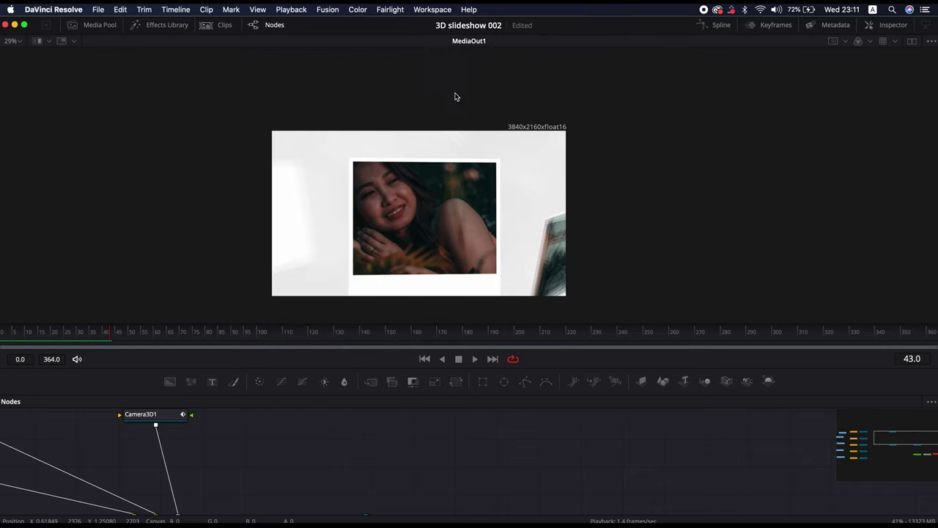
left_click(476, 360)
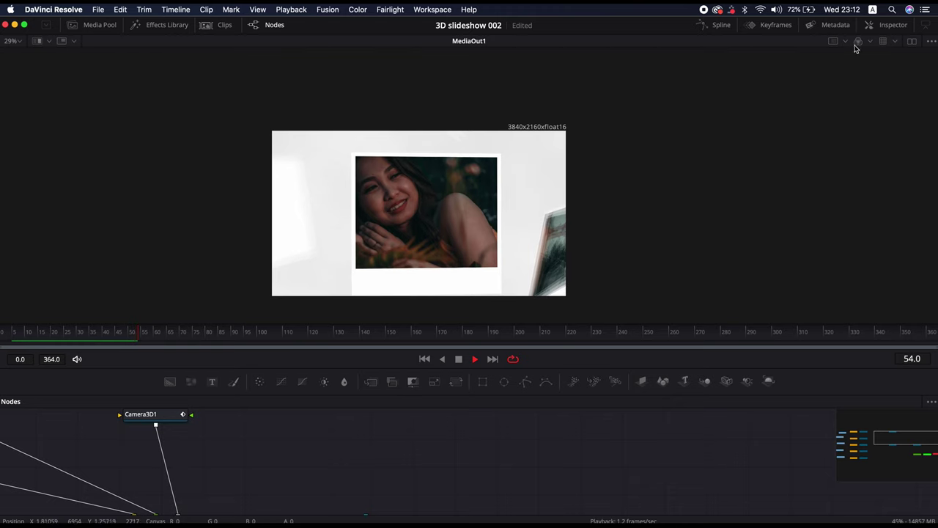
Stop at frame 56, reopen the Inspector, and keep Renderer3D1's depth-of-field Quality at 2
left_click(458, 359)
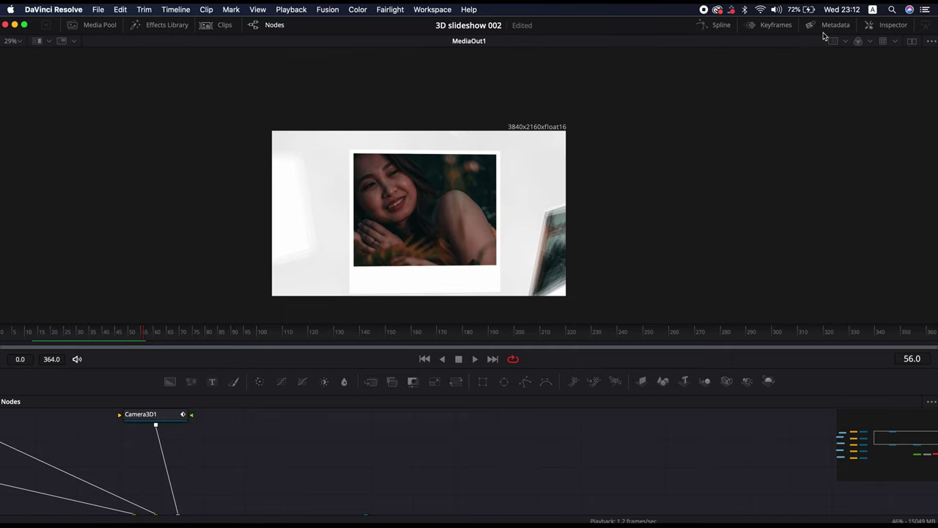
left_click(889, 25)
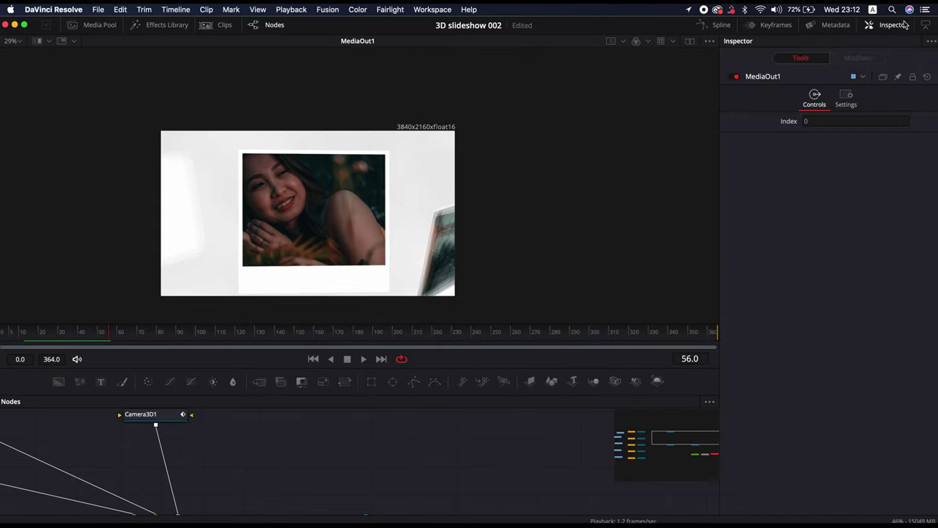
scroll(386, 457, "down", 2)
scroll(314, 458, "up", 1)
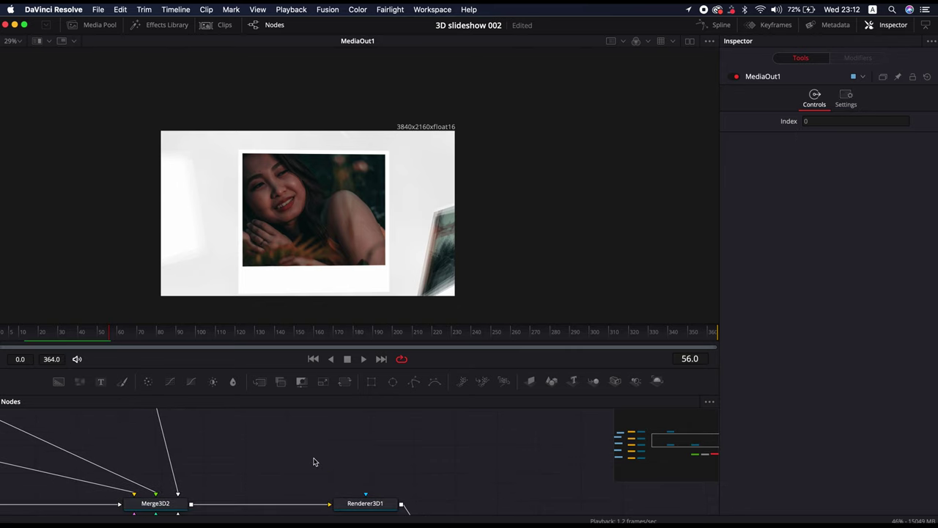
scroll(314, 459, "up", 2)
scroll(319, 460, "down", 5)
left_click(377, 436)
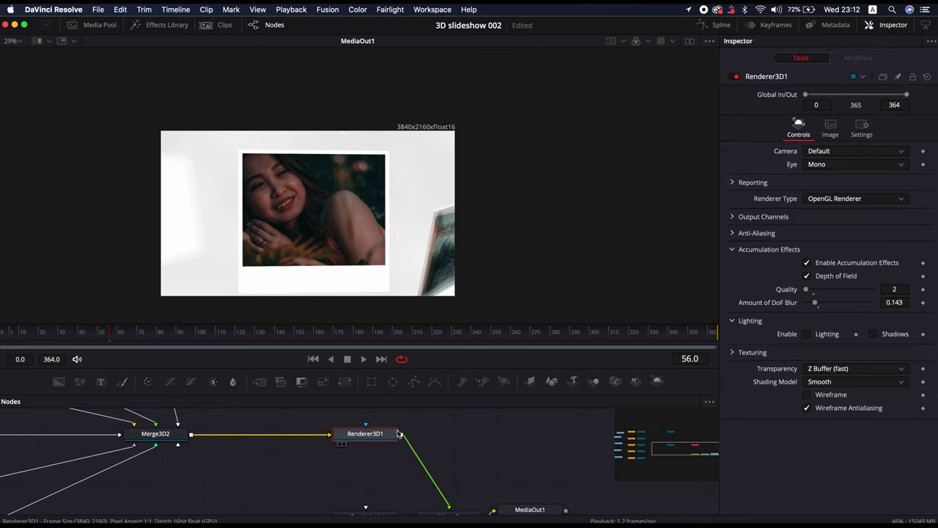
left_click(897, 289)
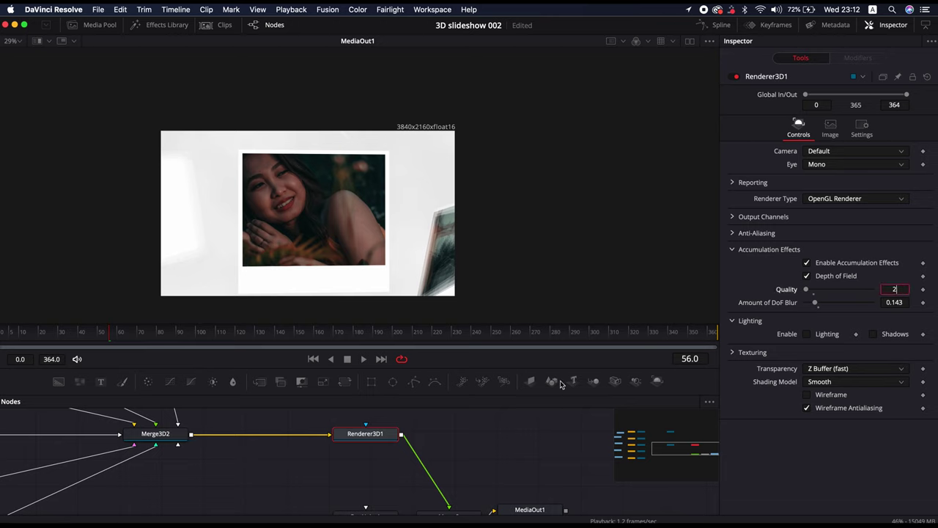
key("Return")
scroll(542, 458, "down", 3)
Move MediaOut1 aside and cut its link from Merge3
left_click_drag(525, 441, 547, 459)
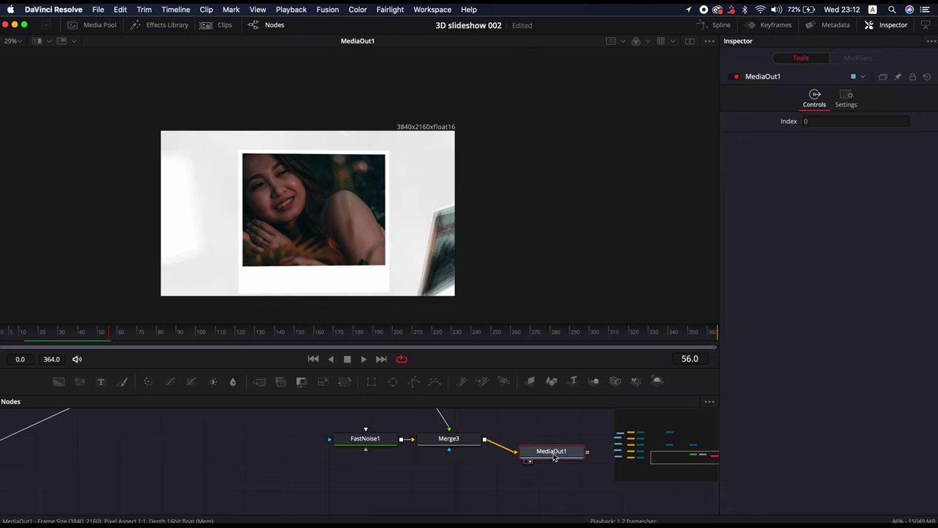
scroll(466, 467, "up", 1)
scroll(469, 467, "down", 1)
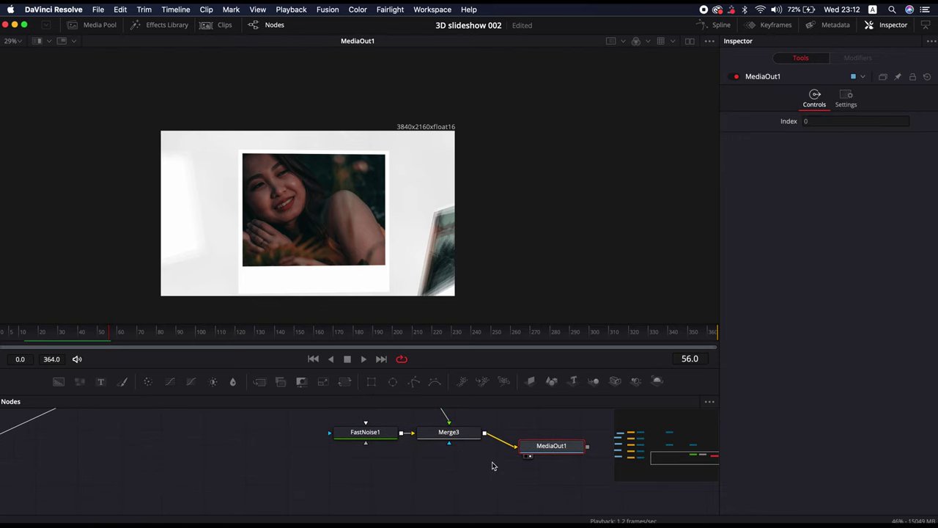
left_click_drag(548, 450, 558, 458)
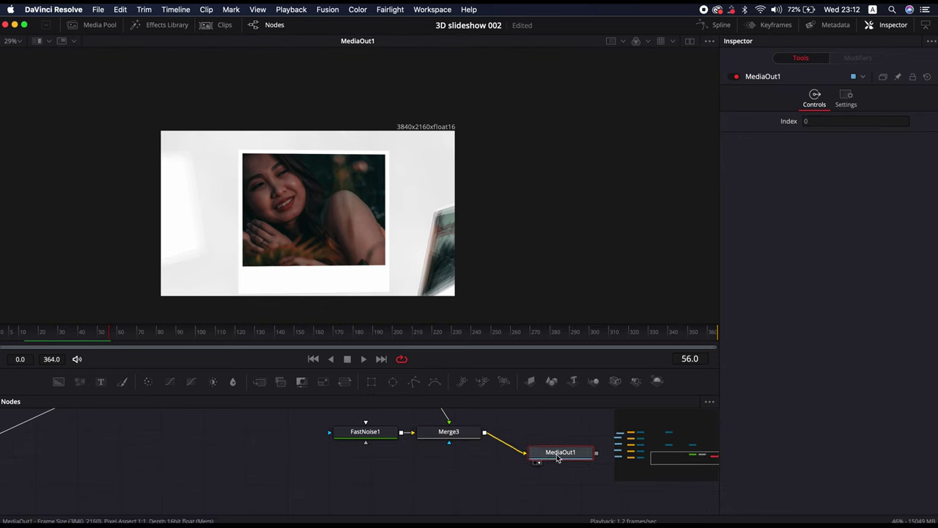
left_click(504, 448)
Add a Saver node after Merge3 and save the project
left_click(473, 433)
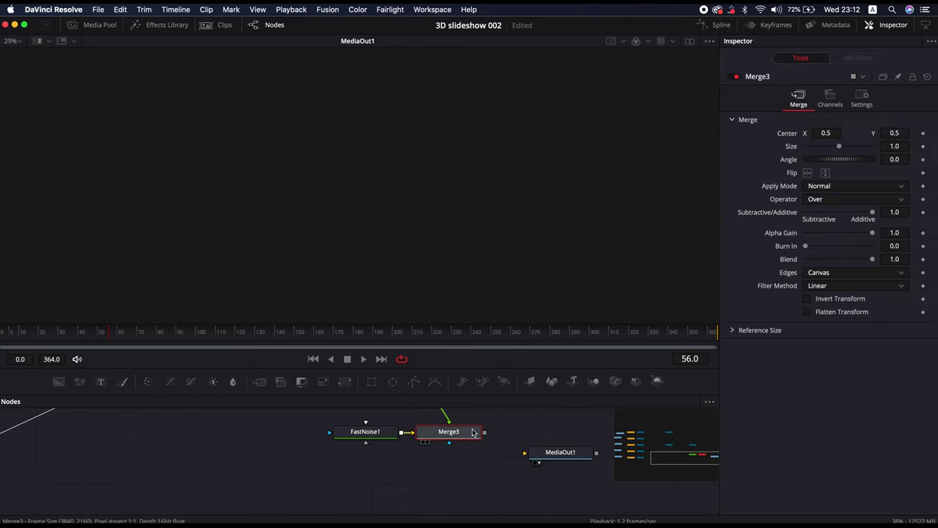
key("shift+space")
type("save")
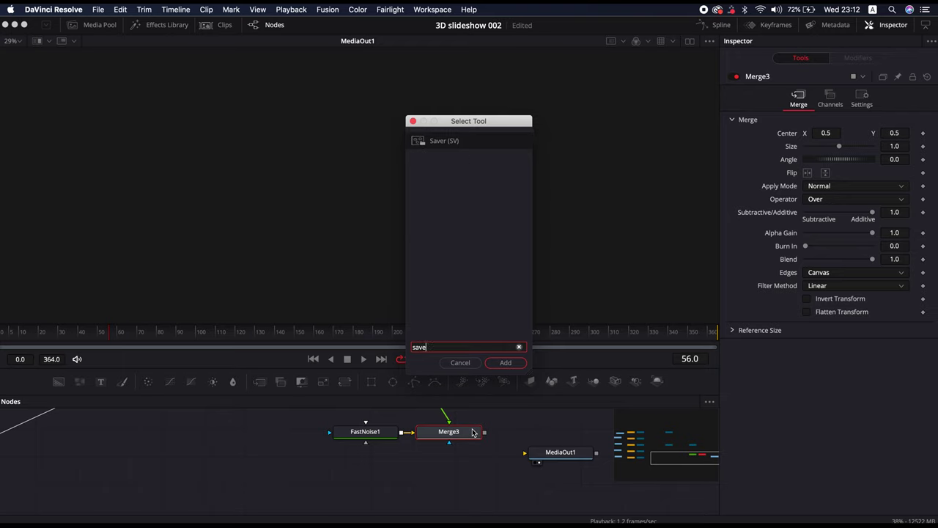
key("Return")
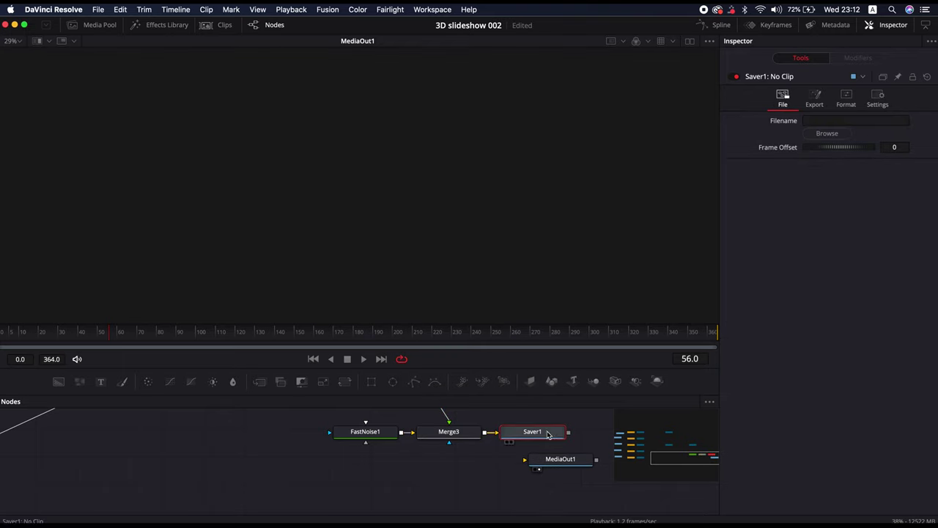
key("super+s")
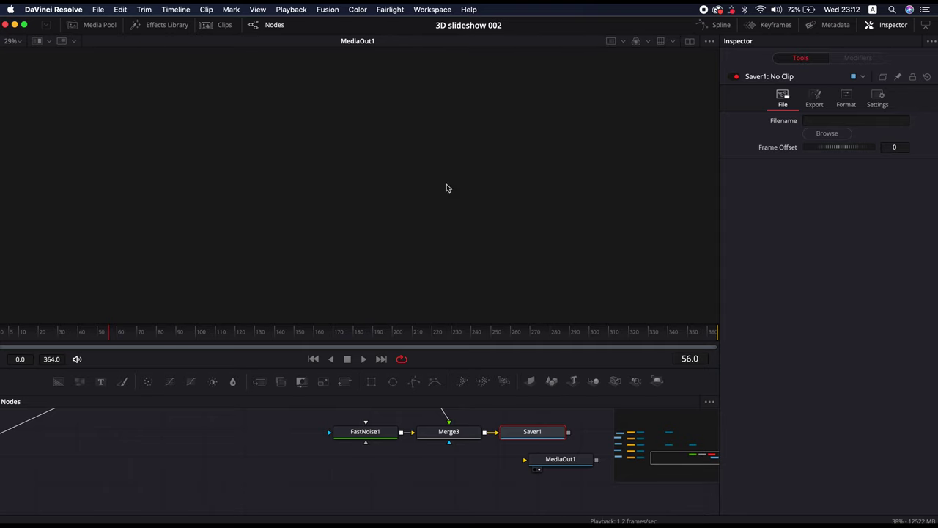
Point the Saver at the Desktop, rename its output to 3d, then delete the node
left_click(826, 133)
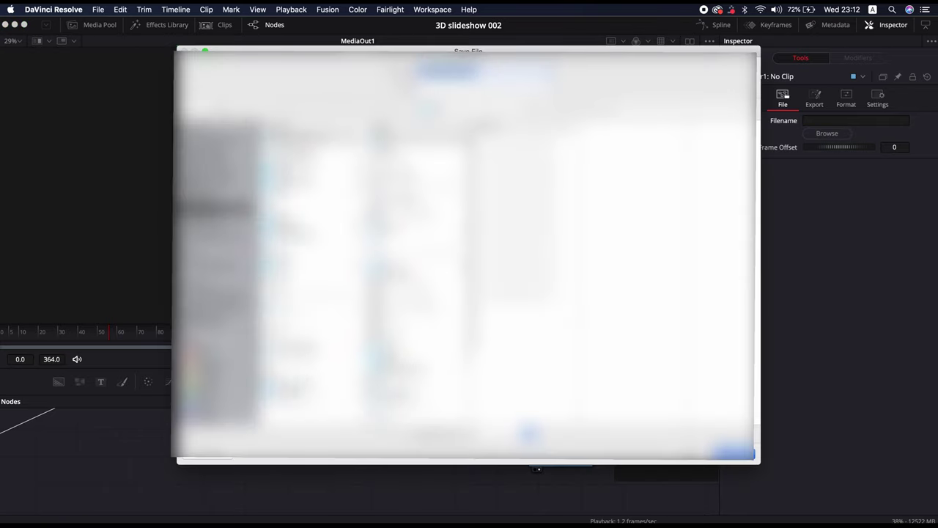
key("Return")
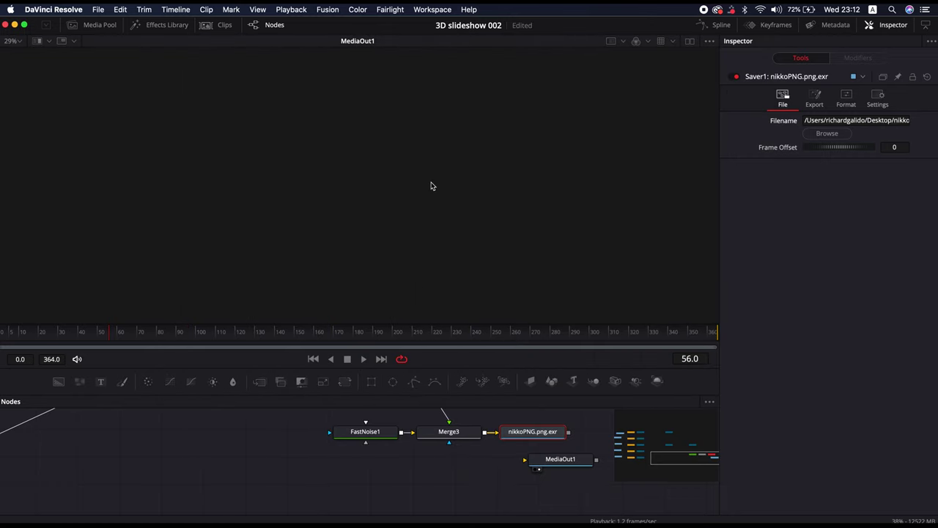
left_click(891, 121)
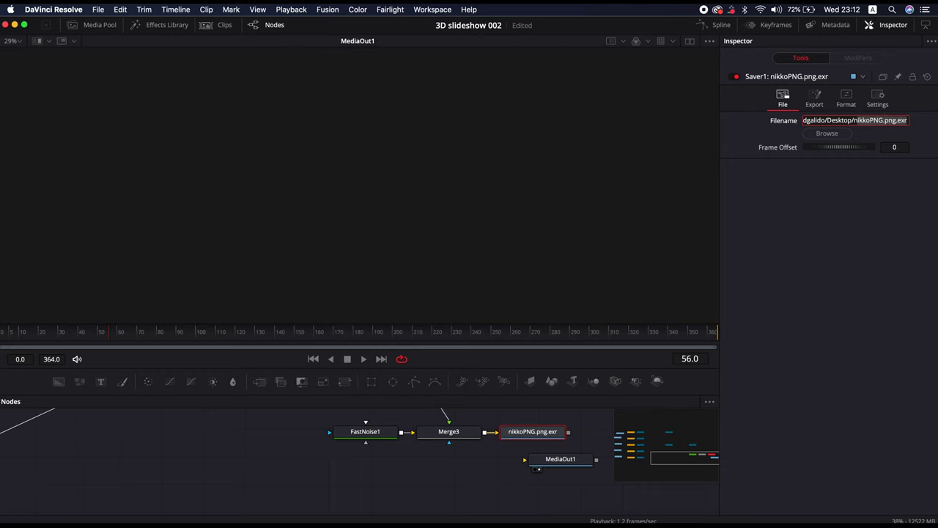
key("BackSpace")
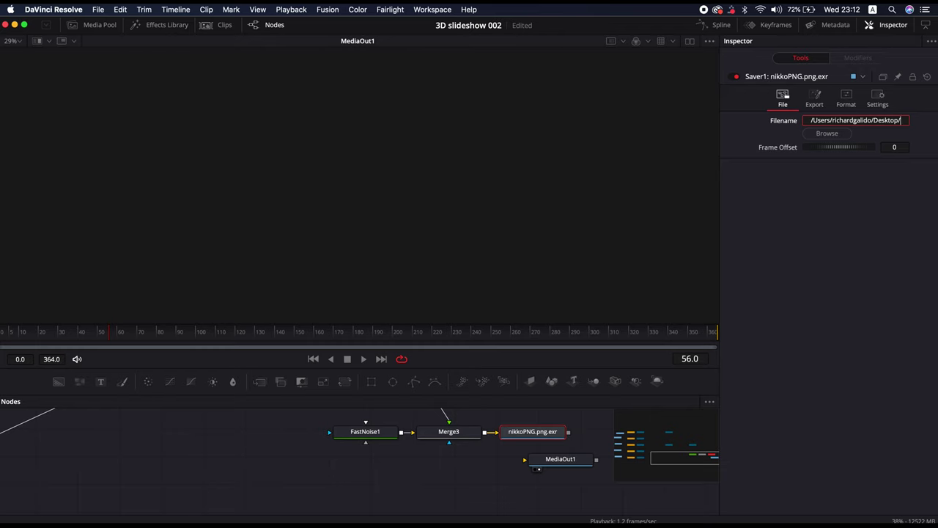
type("3d")
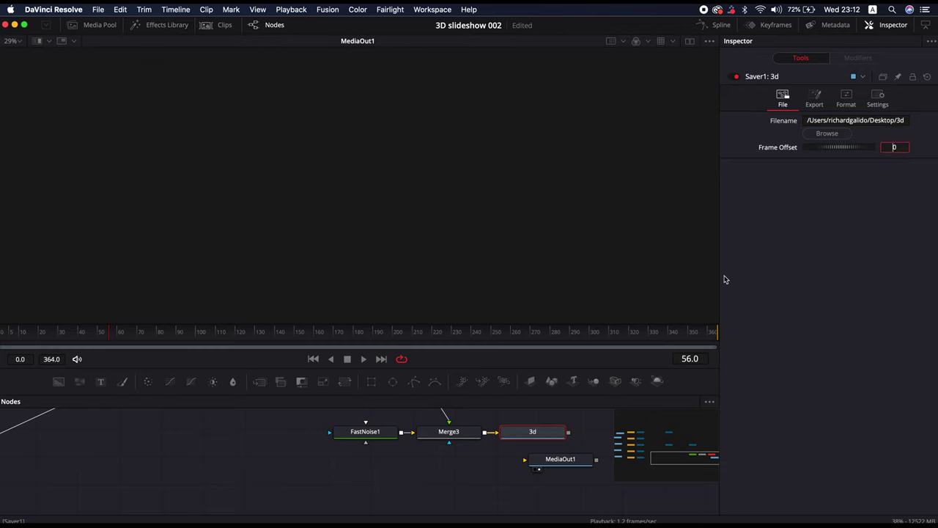
key("Tab")
left_click(525, 440)
key("Delete")
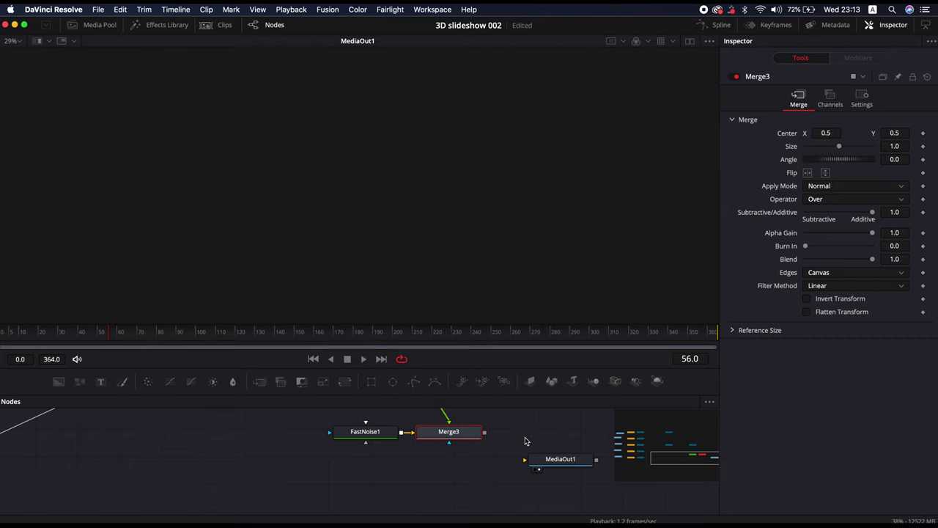
Add a new Saver node after Merge3 writing to the Desktop
key("shift+space")
type("sa")
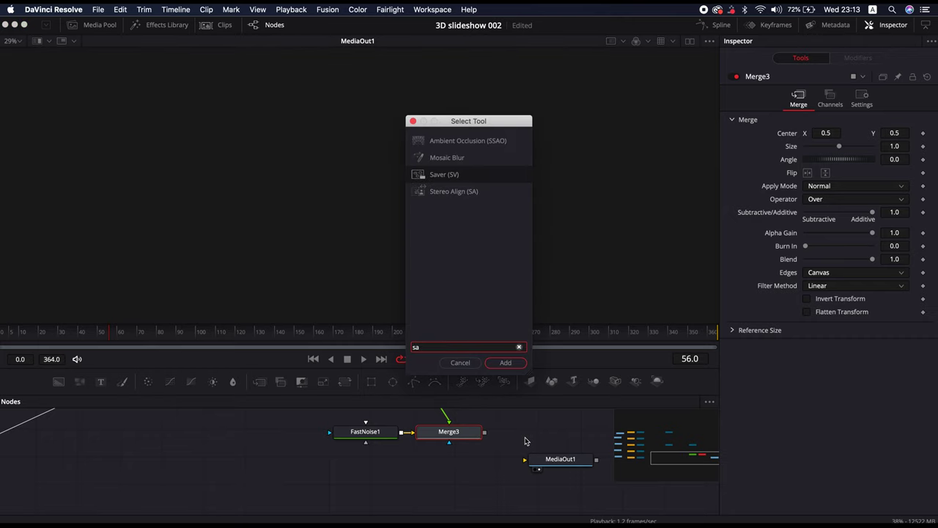
key("Return")
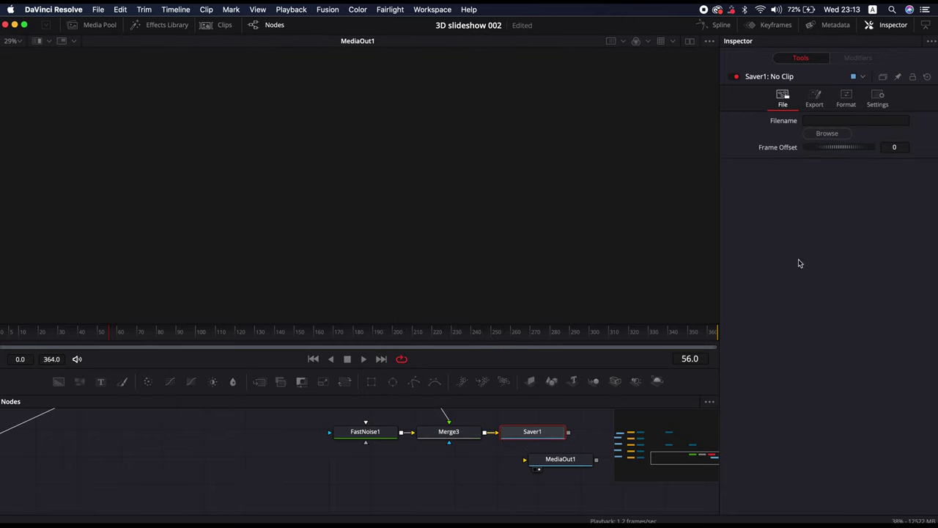
left_click(839, 137)
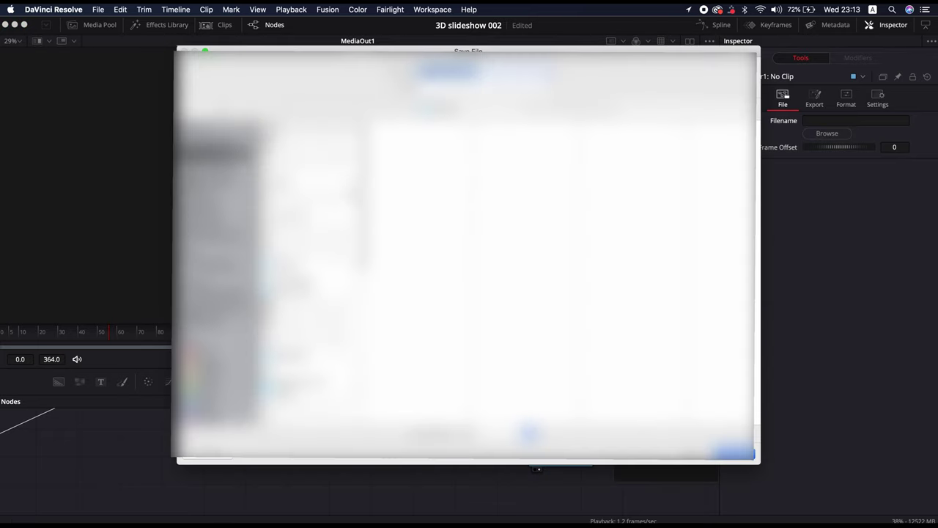
left_click(733, 453)
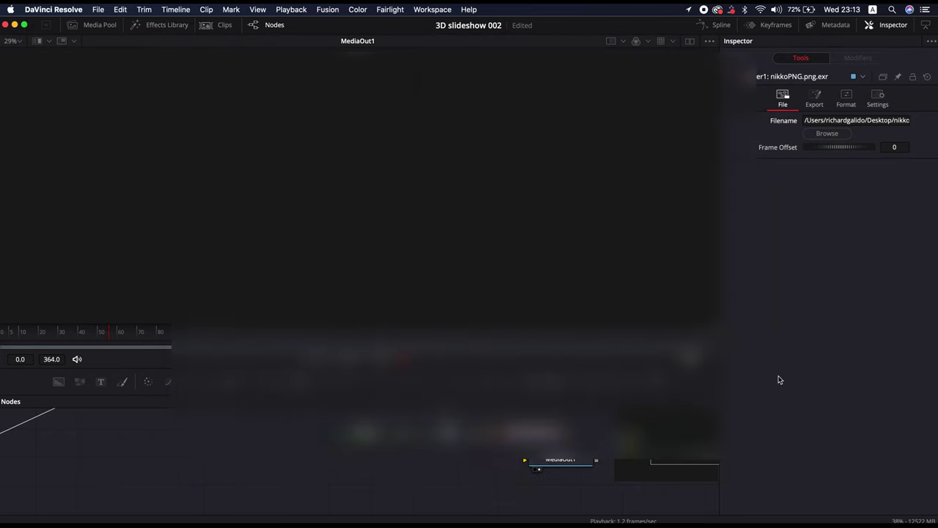
Rename the Saver's output file from nikkoPNG to 3d.exr
left_click(897, 121)
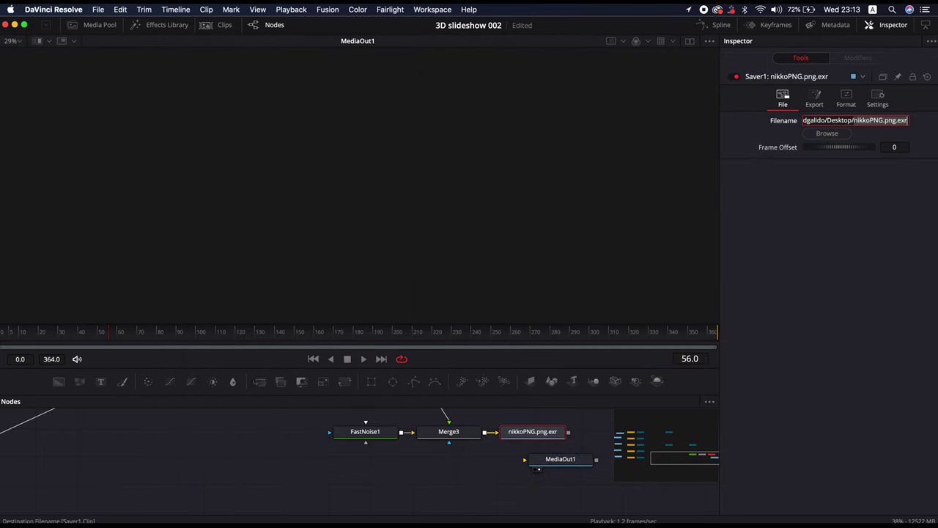
left_click(851, 123)
left_click_drag(852, 123, 897, 122)
key("BackSpace")
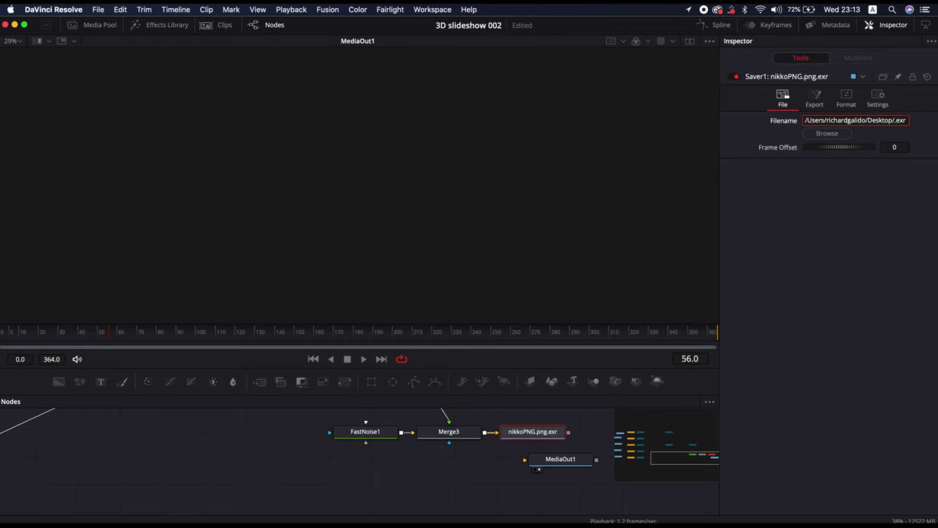
type("3d")
key("Tab")
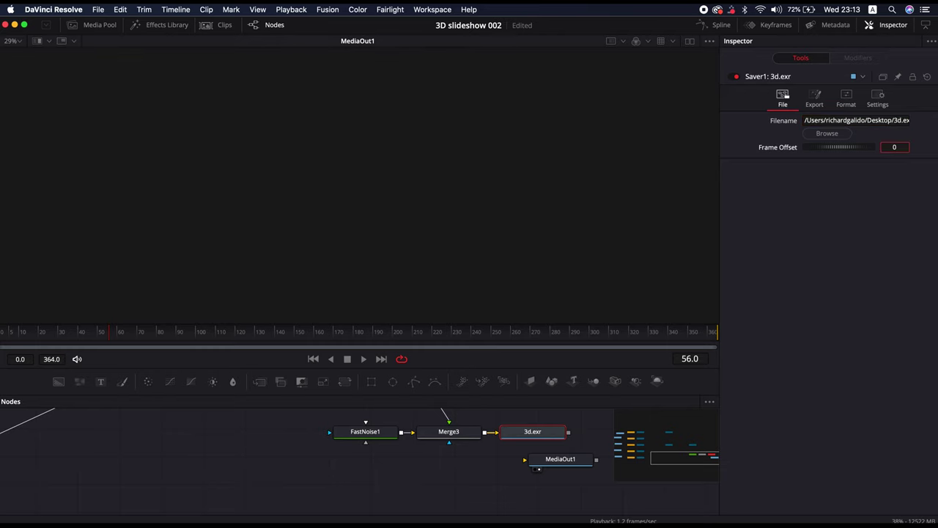
left_click(324, 10)
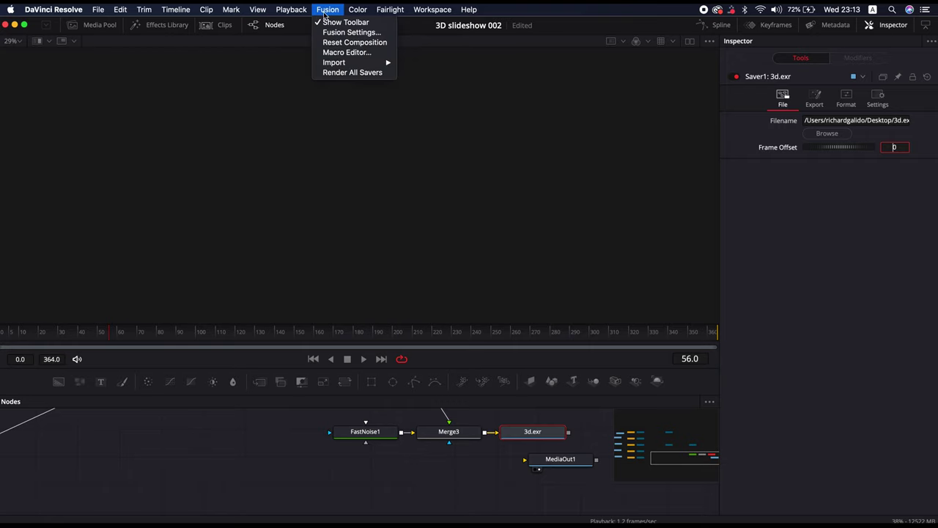
Run Fusion > Render All Savers to begin writing the 3d.exr sequence
left_click(345, 73)
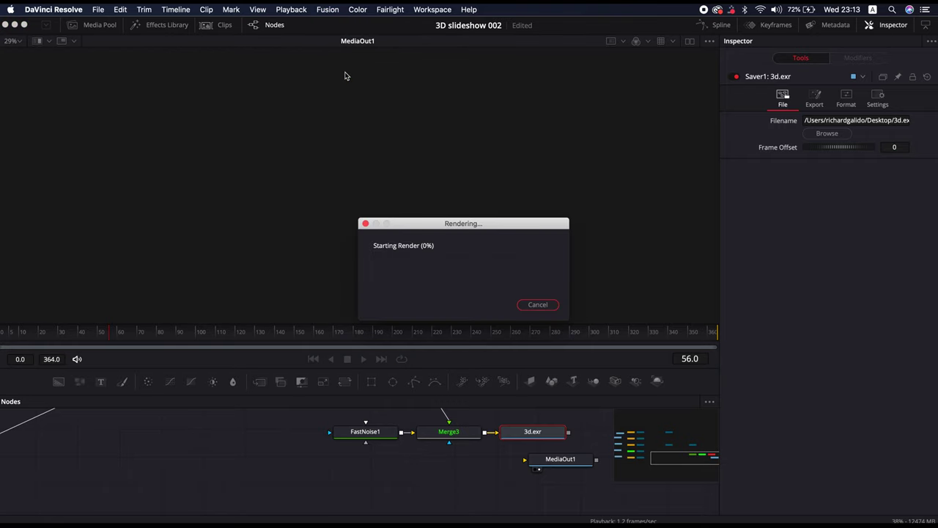